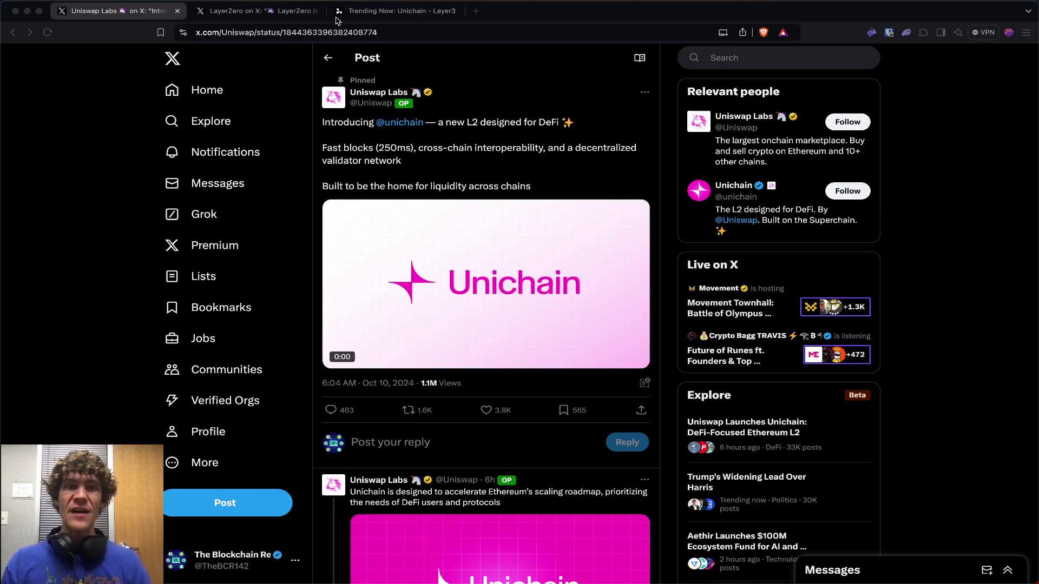
# Step: View LayerZero's Unichain testnet post, then switch to the Layer3 Trending Now: Unichain quest
pyautogui.click(289, 16)
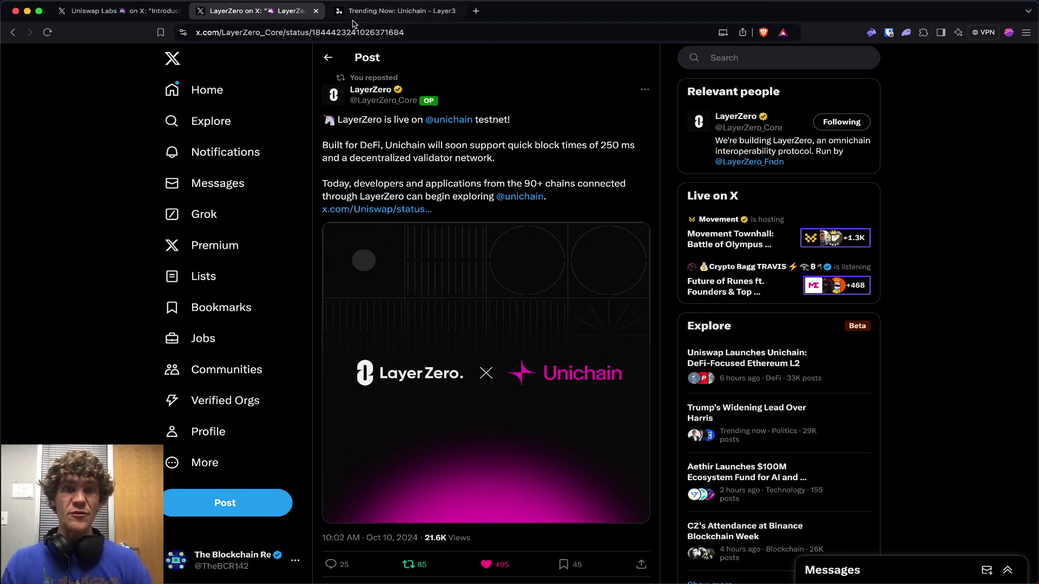
pyautogui.click(371, 11)
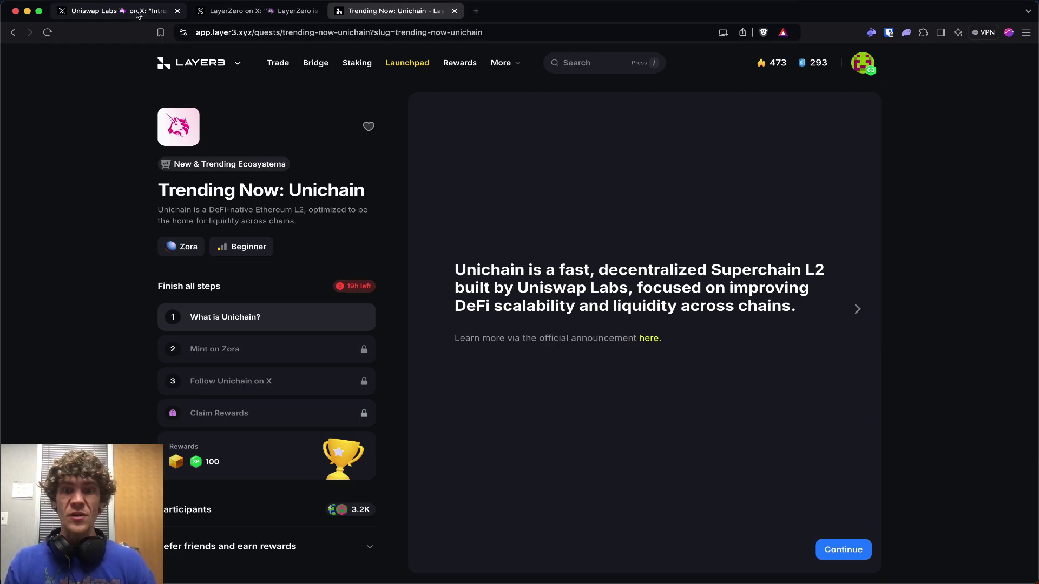
# Step: Revisit the Uniswap Labs post, then complete the What is Unichain? step on Layer3
pyautogui.click(136, 14)
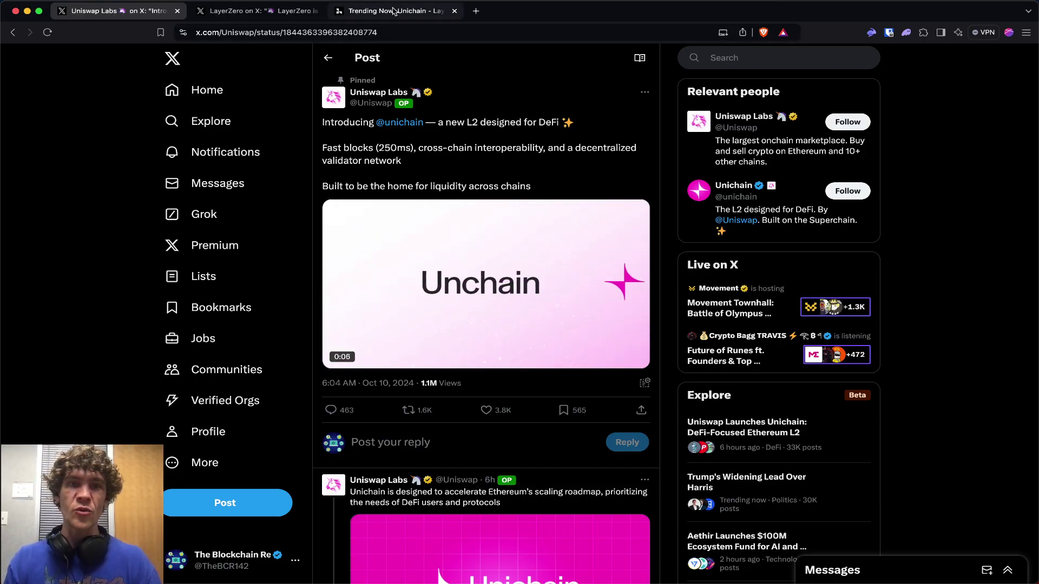
pyautogui.click(748, 58)
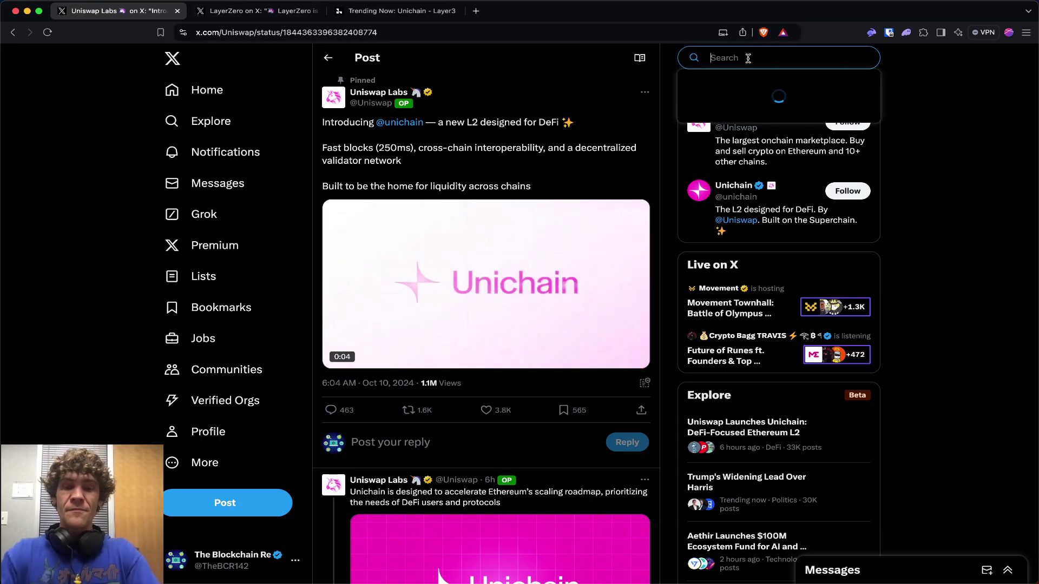
pyautogui.click(406, 6)
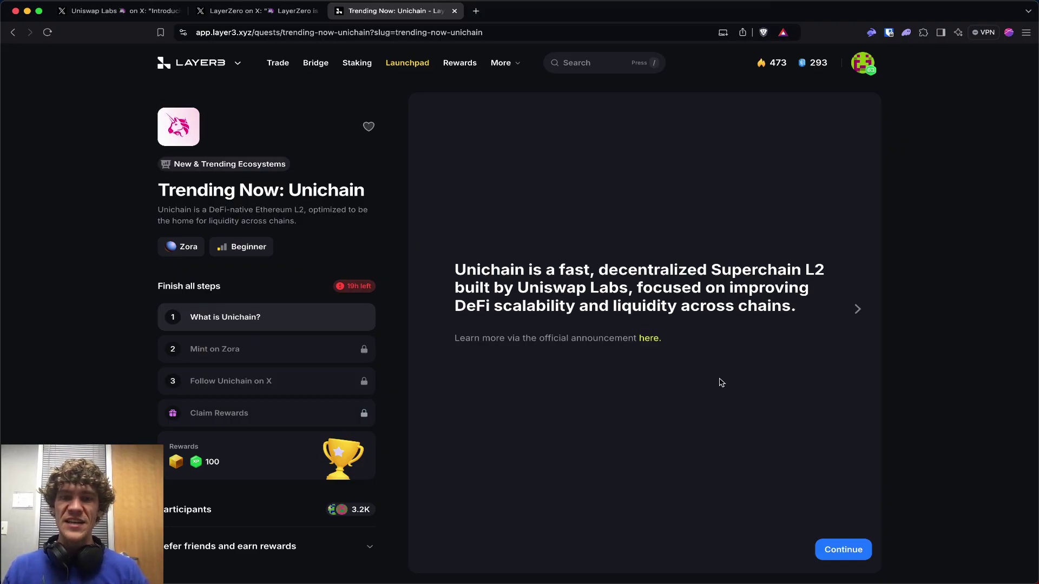
pyautogui.click(831, 547)
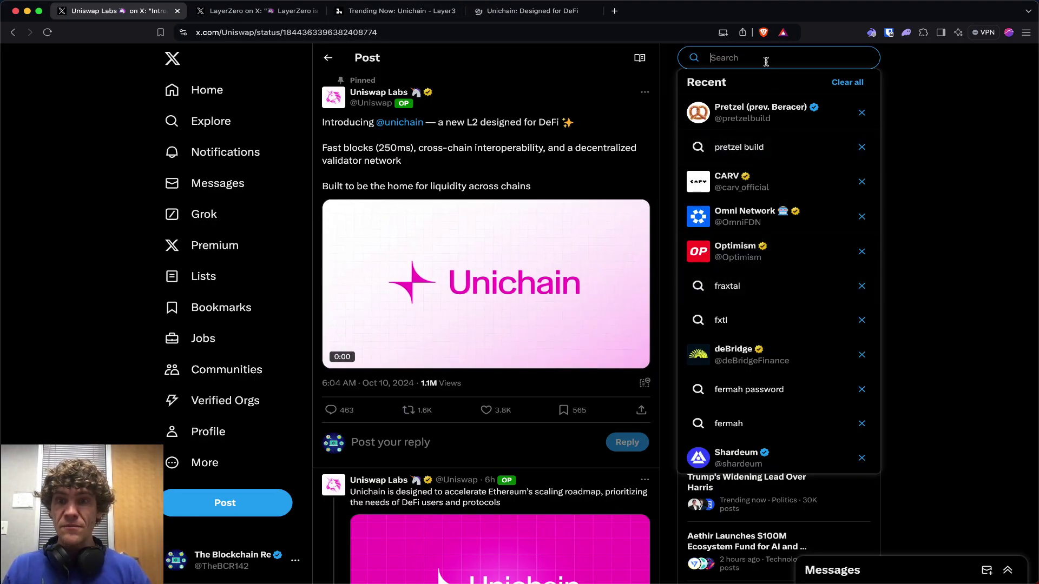
pyautogui.write('zora')
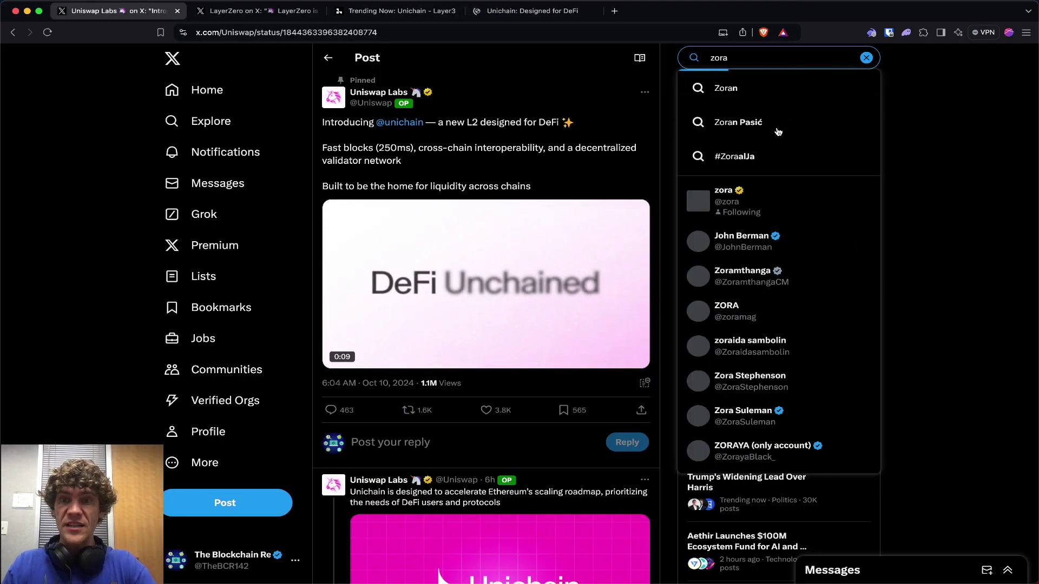
pyautogui.click(750, 209)
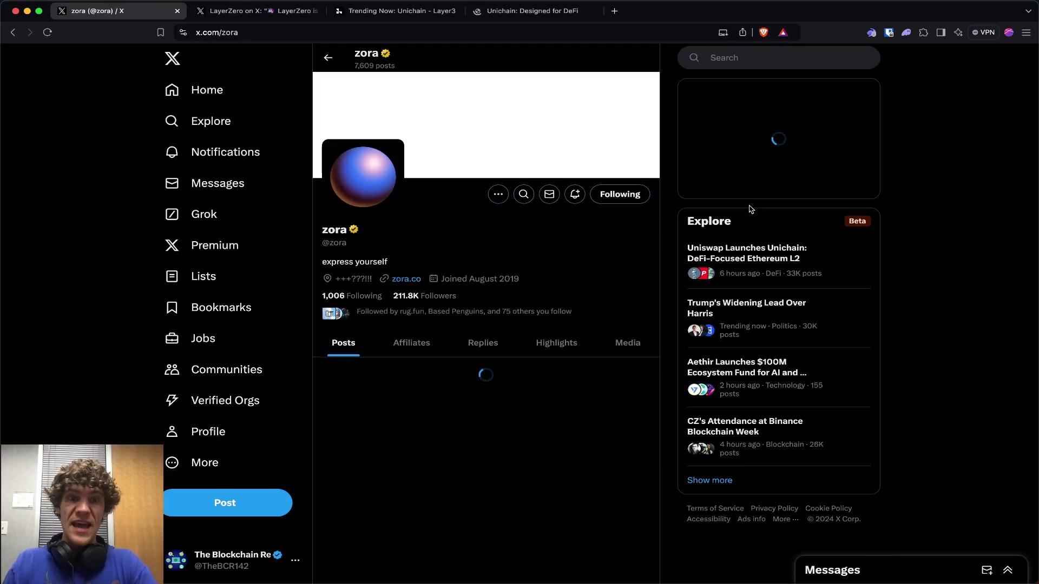
pyautogui.scroll(-15, 905, 186)
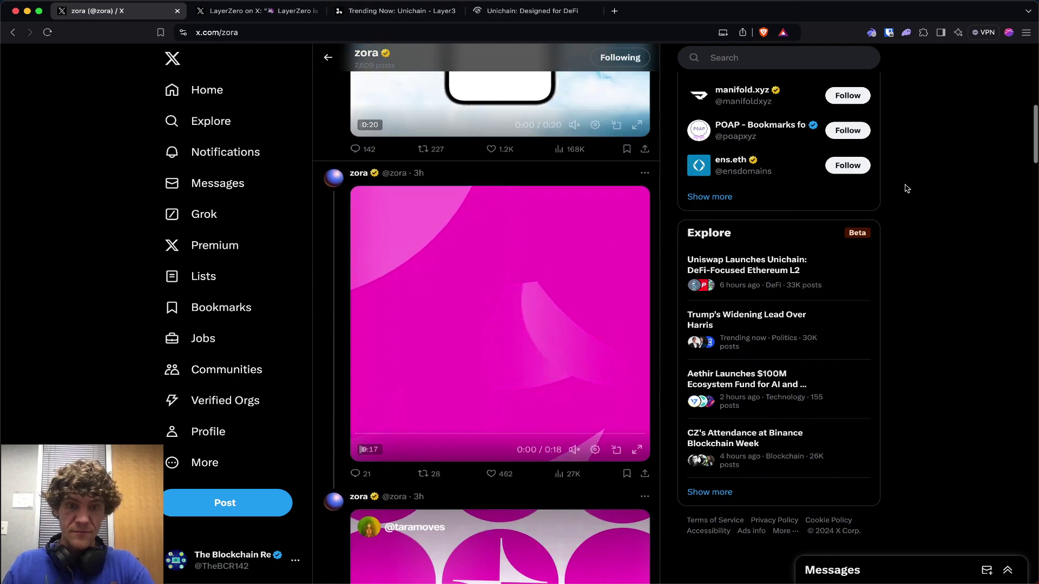
pyautogui.scroll(-5, 907, 188)
pyautogui.scroll(20, 907, 188)
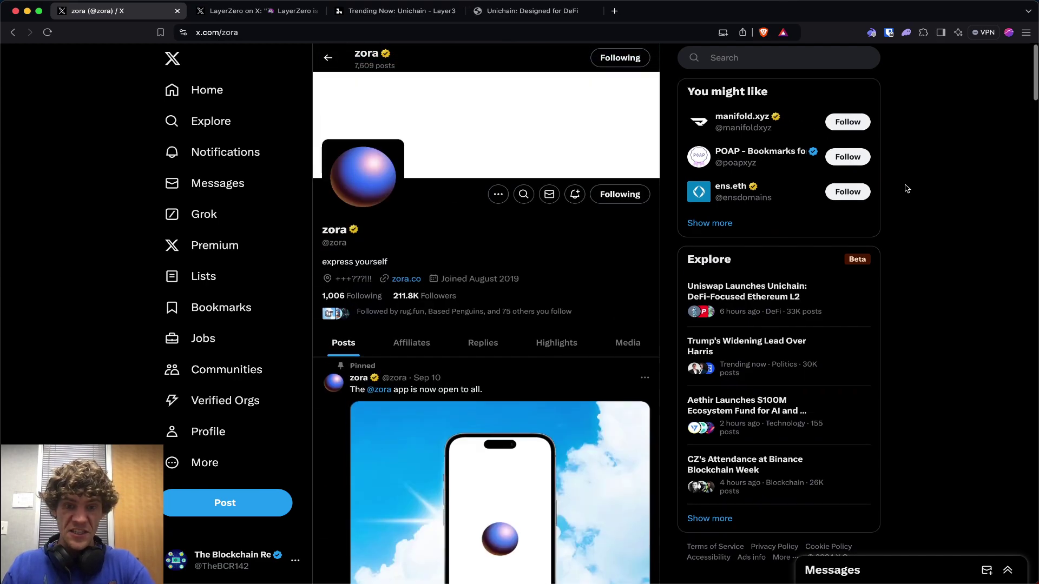
pyautogui.click(13, 33)
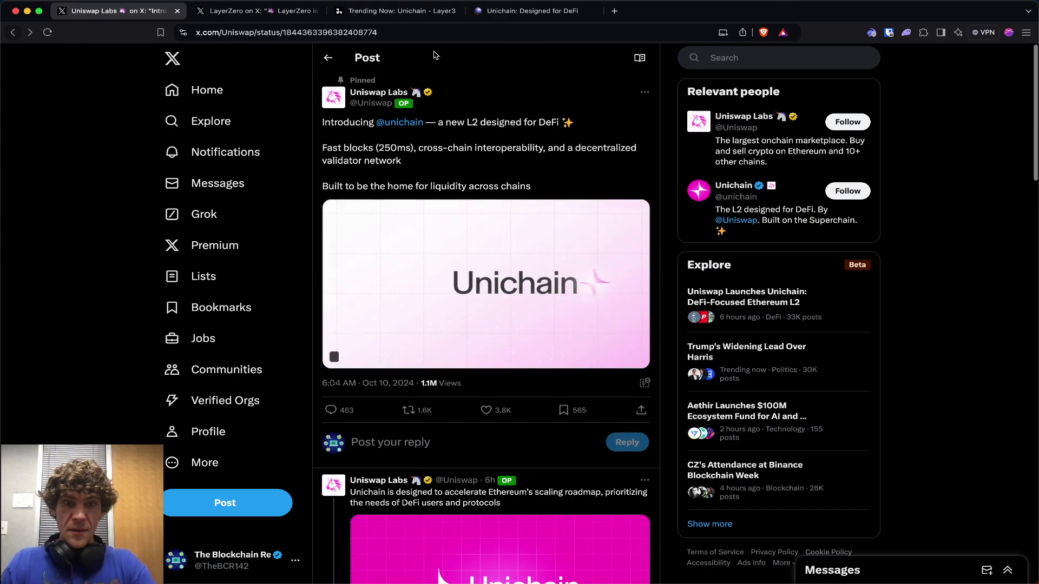
pyautogui.click(757, 57)
pyautogui.write('zora network')
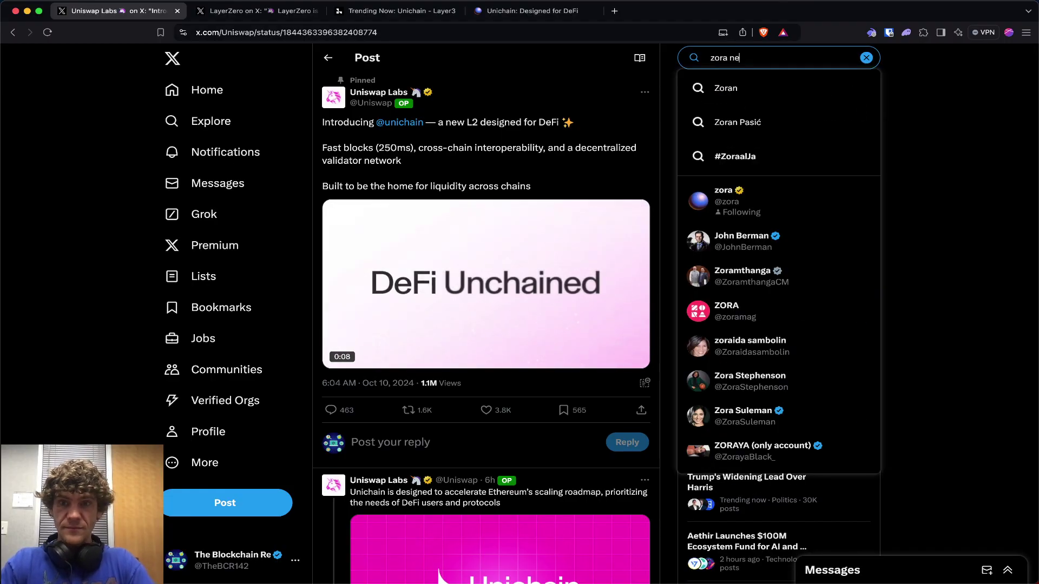
pyautogui.press('Return')
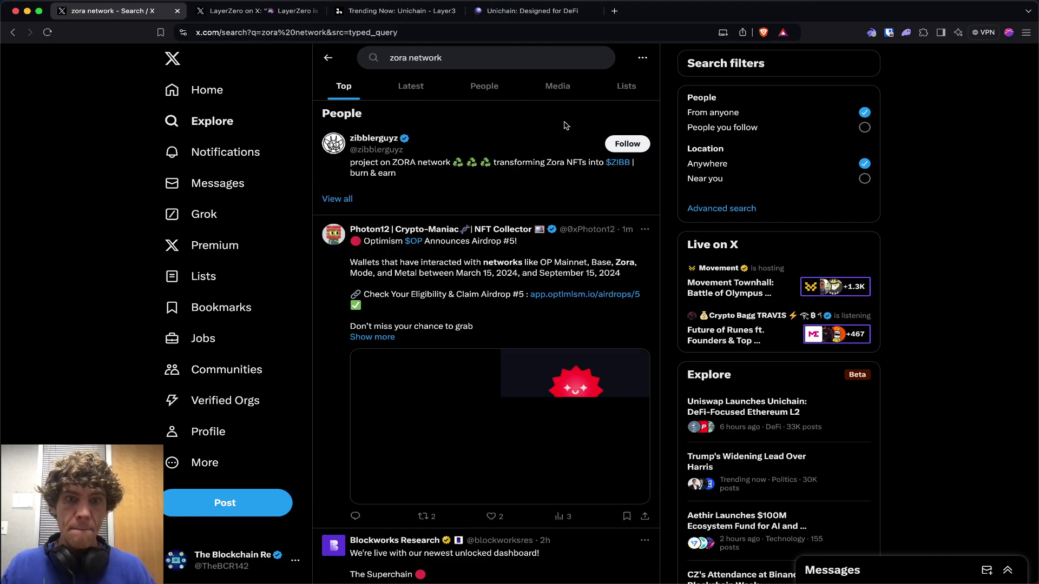
pyautogui.click(411, 86)
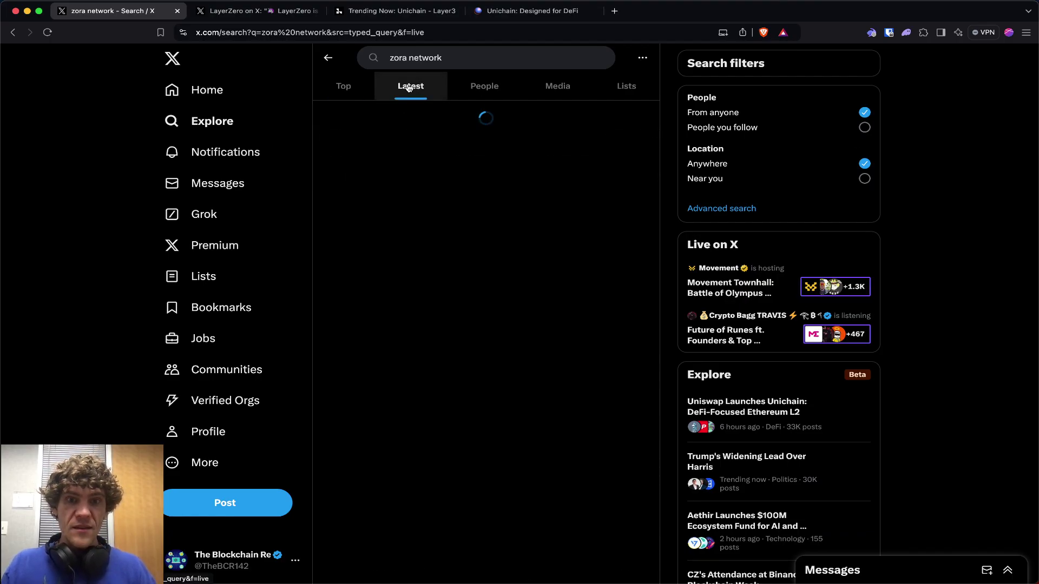
pyautogui.scroll(-10, 978, 227)
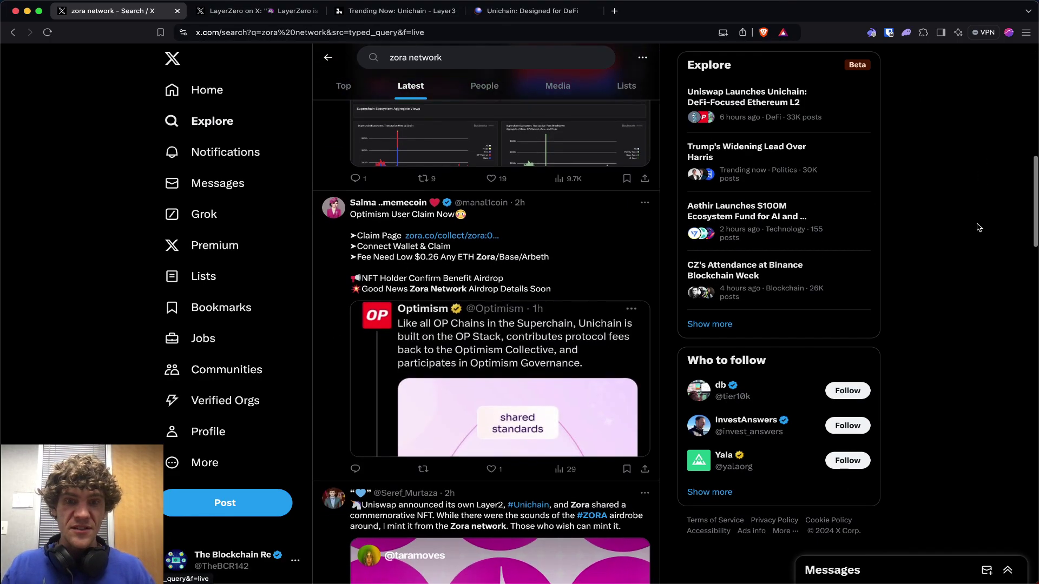
pyautogui.scroll(-15, 978, 228)
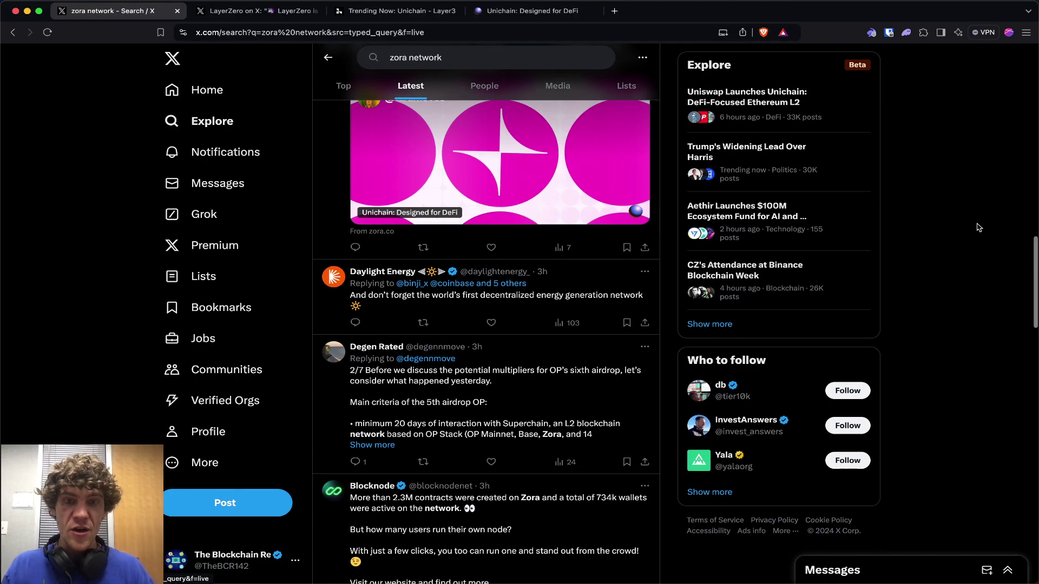
pyautogui.scroll(-15, 978, 227)
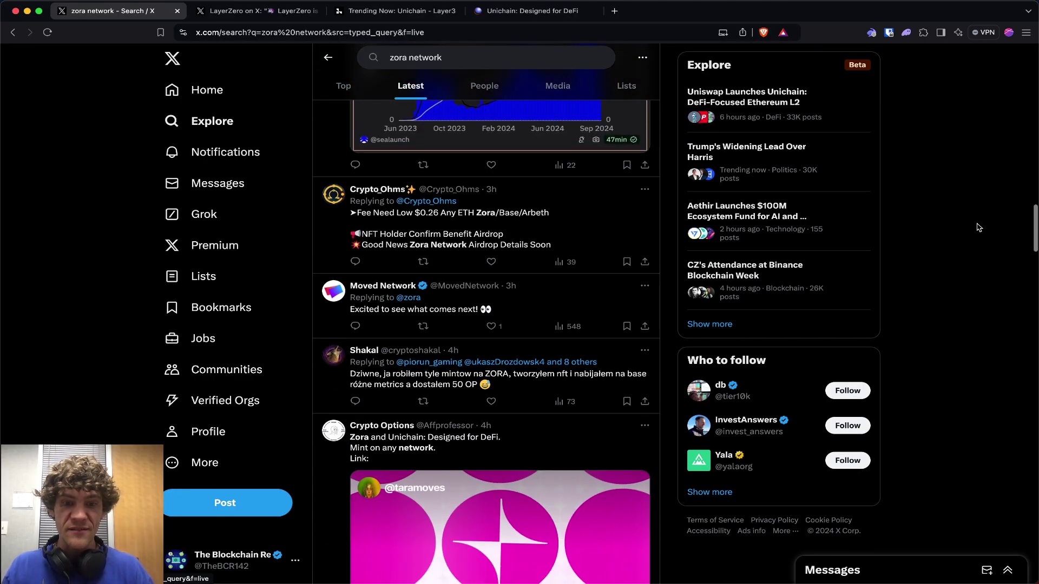
pyautogui.scroll(-5, 979, 227)
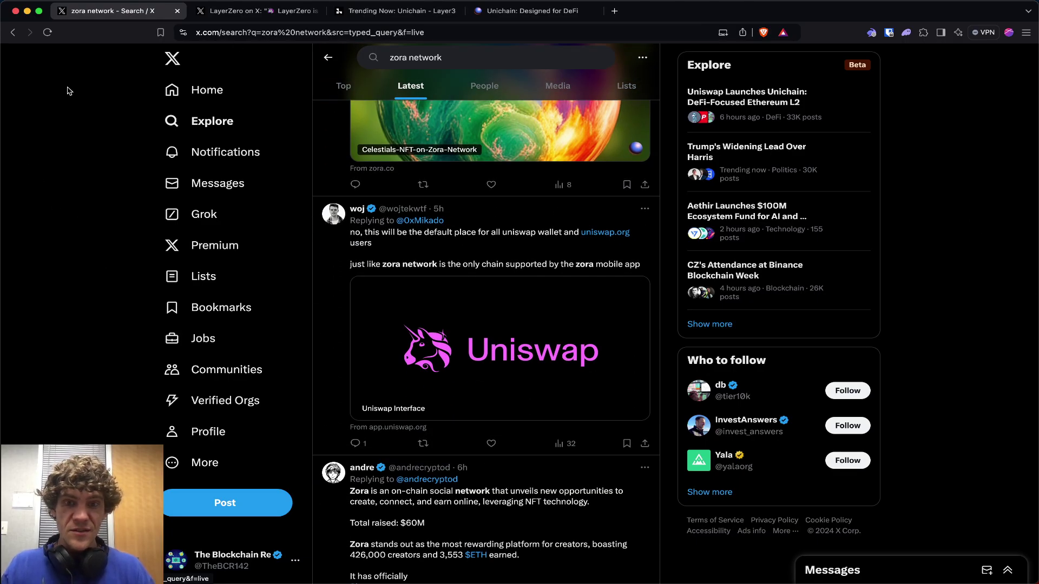
pyautogui.click(13, 34)
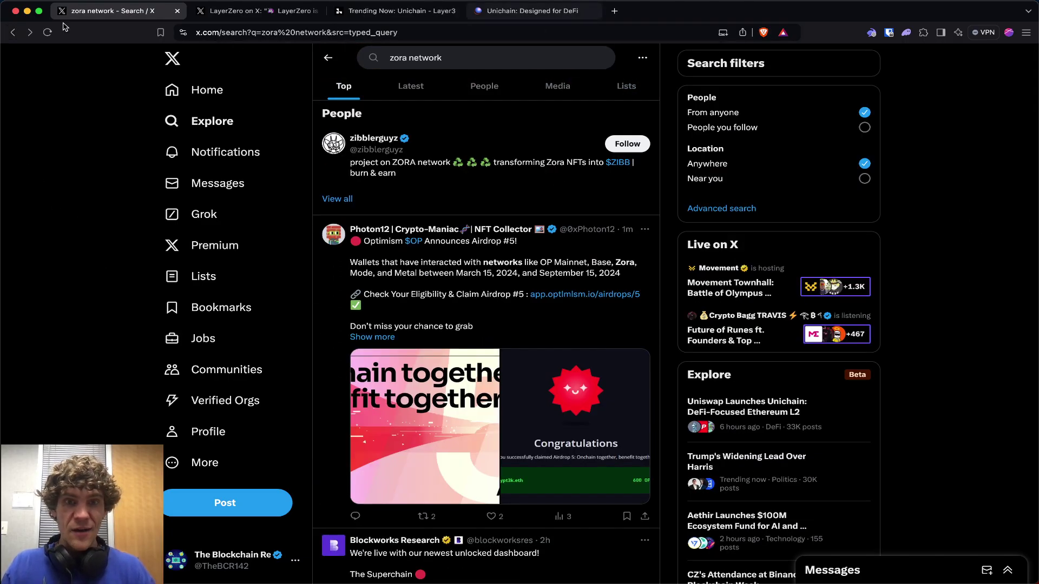
pyautogui.click(13, 35)
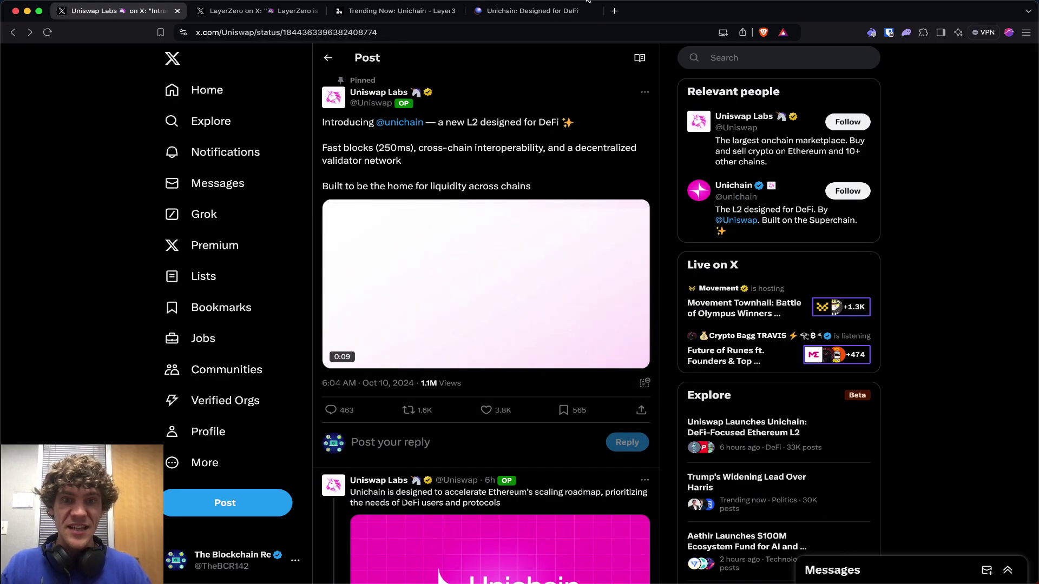
# Step: Log in to Zora with the Rabby wallet on the Unichain: Designed for DeFi mint page
pyautogui.click(536, 11)
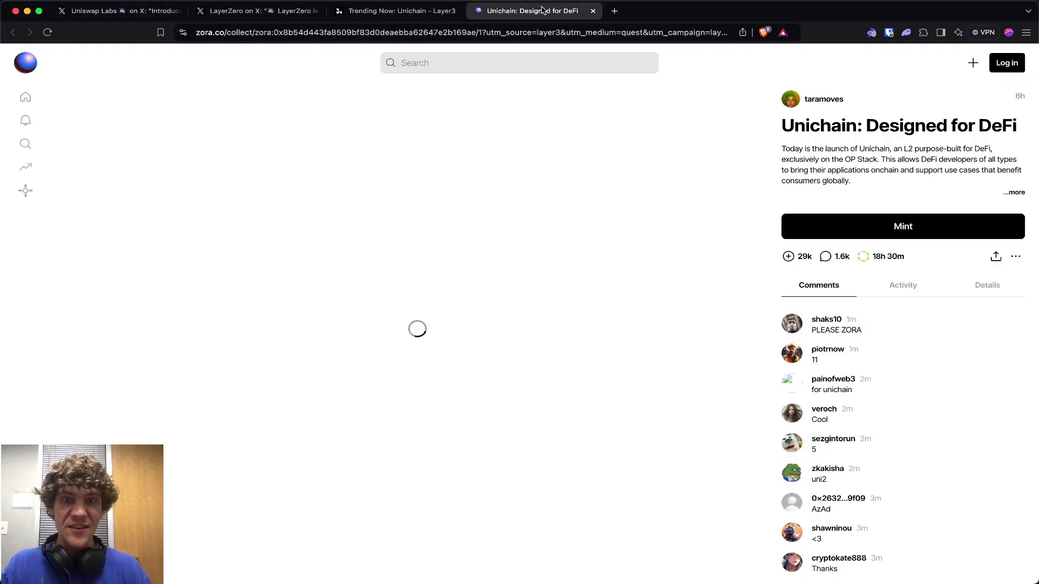
pyautogui.click(1010, 68)
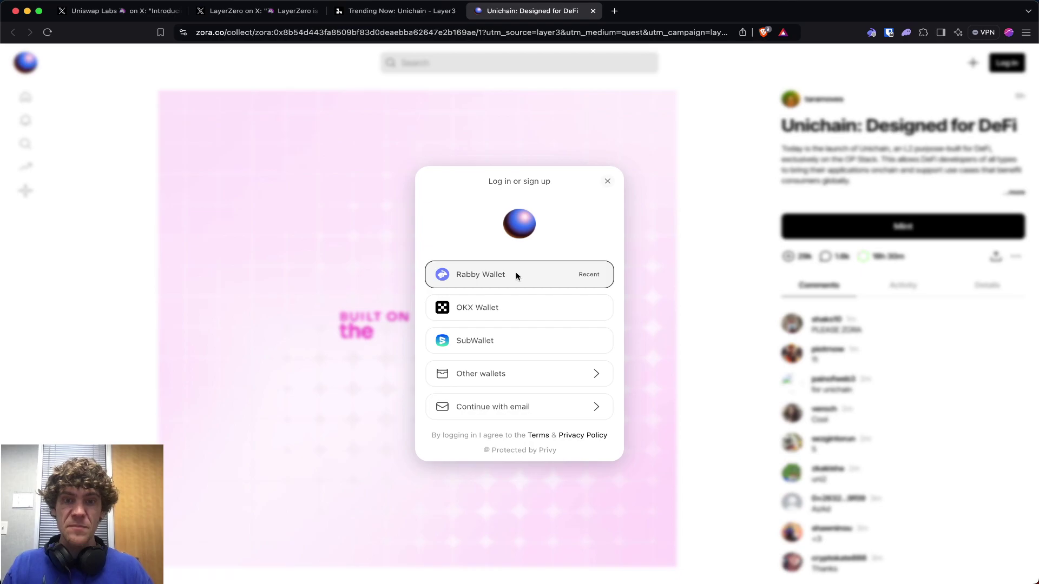
pyautogui.click(516, 276)
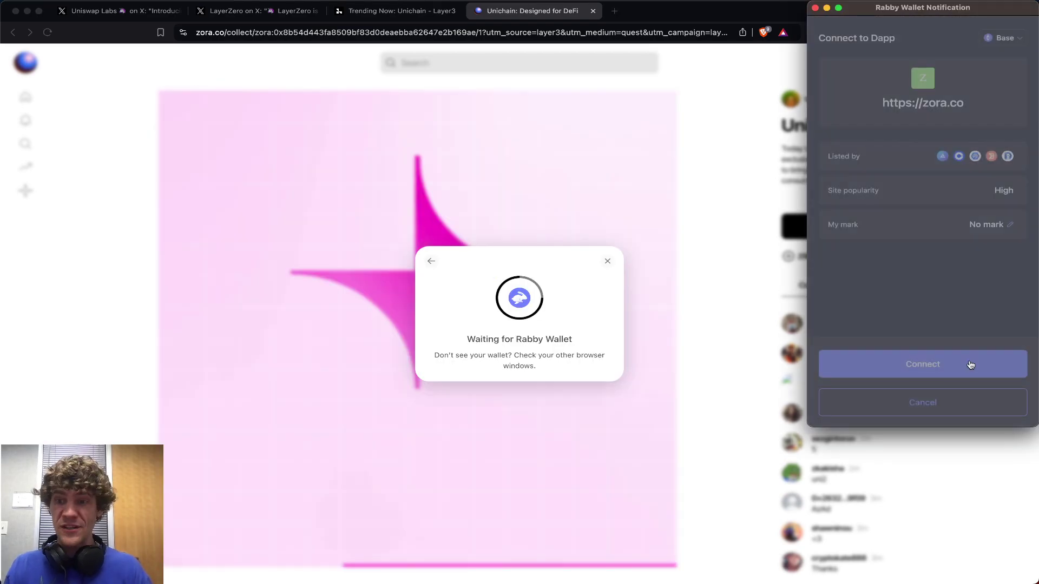
pyautogui.click(977, 365)
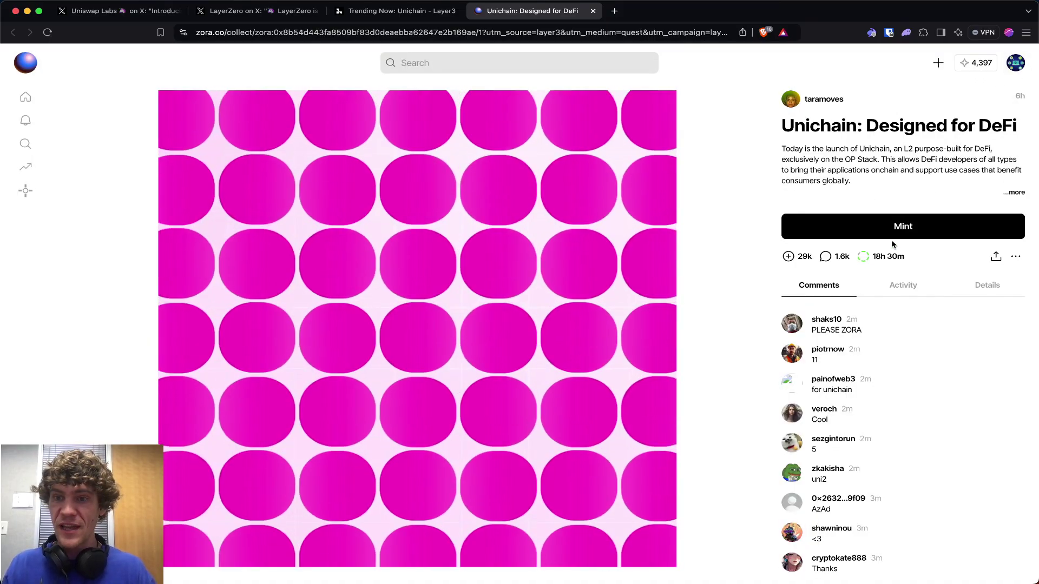
# Step: Check the Unichain mint's payment networks, close it without minting, and open the rewards claim page
pyautogui.click(903, 228)
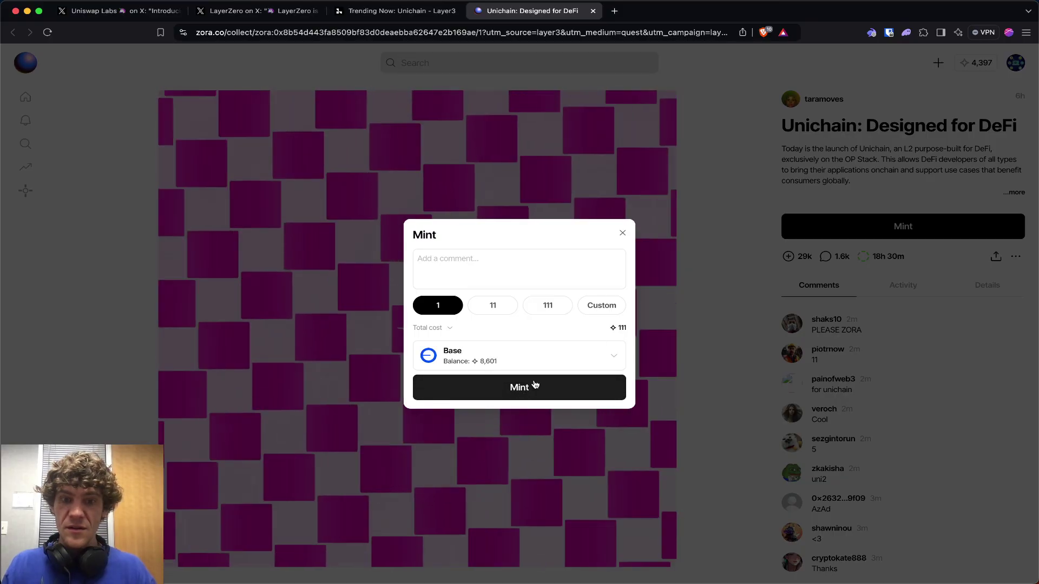
pyautogui.click(401, 12)
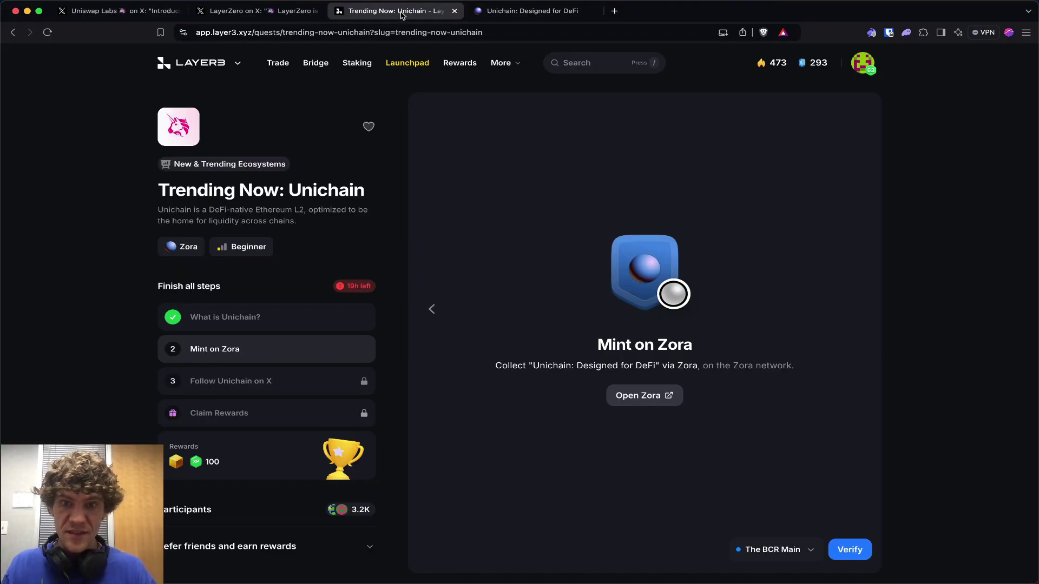
pyautogui.click(511, 12)
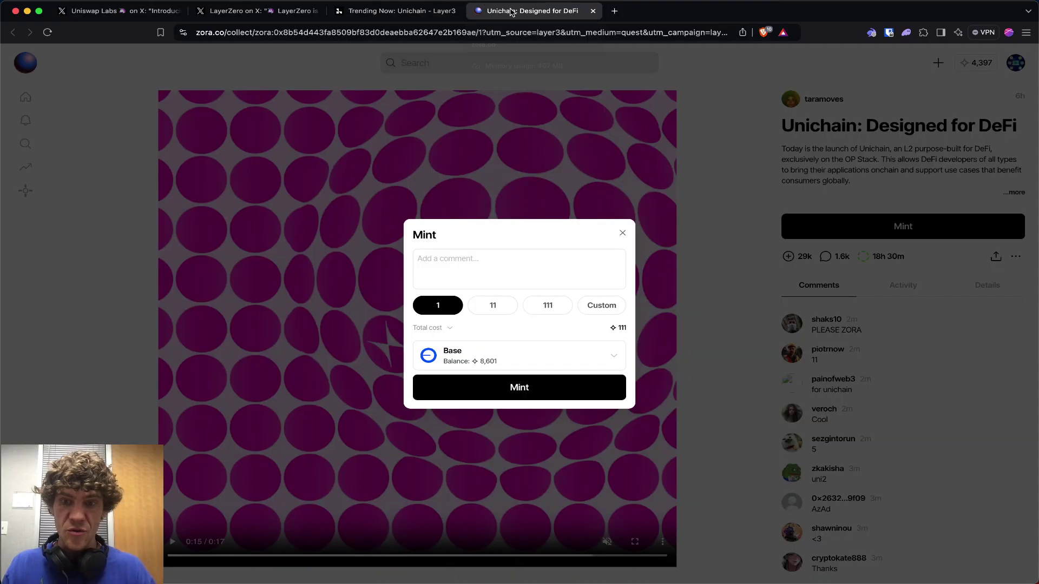
pyautogui.click(578, 355)
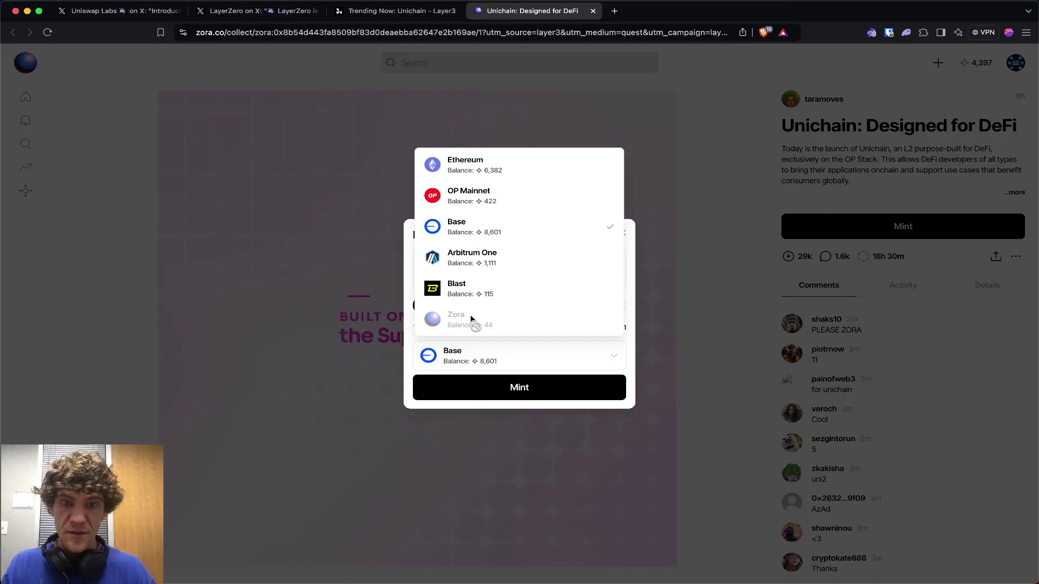
pyautogui.click(628, 264)
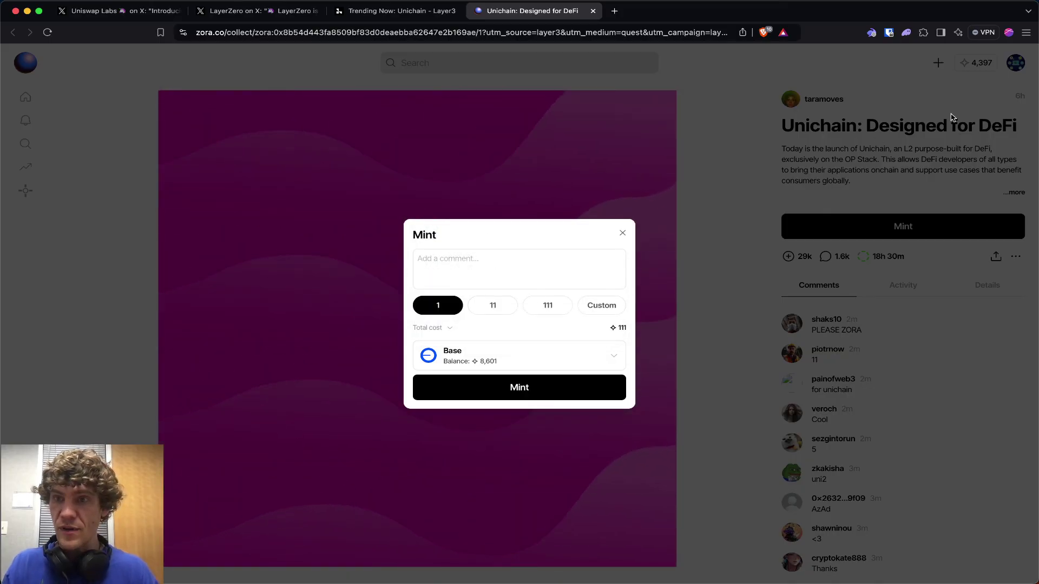
pyautogui.click(985, 68)
pyautogui.moveTo(985, 68)
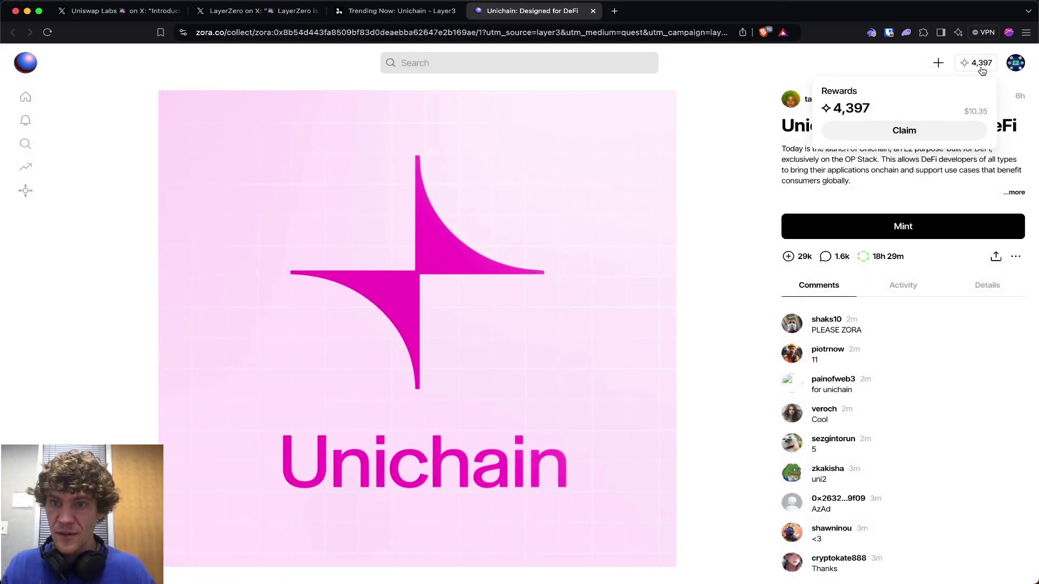
pyautogui.click(923, 136)
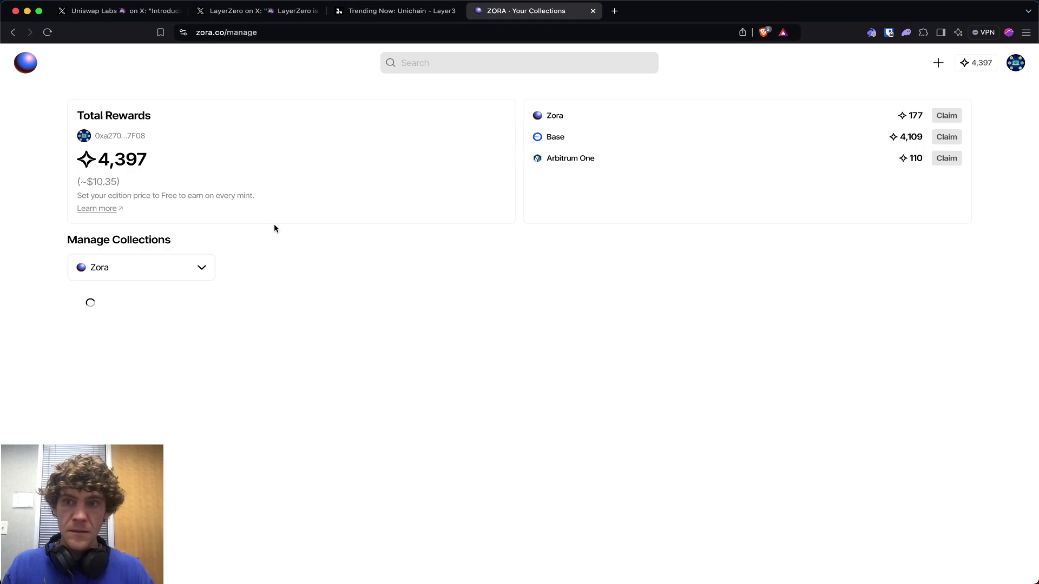
# Step: Claim the 177 Zora-network rewards after switching the wallet to the Zora network
pyautogui.click(954, 117)
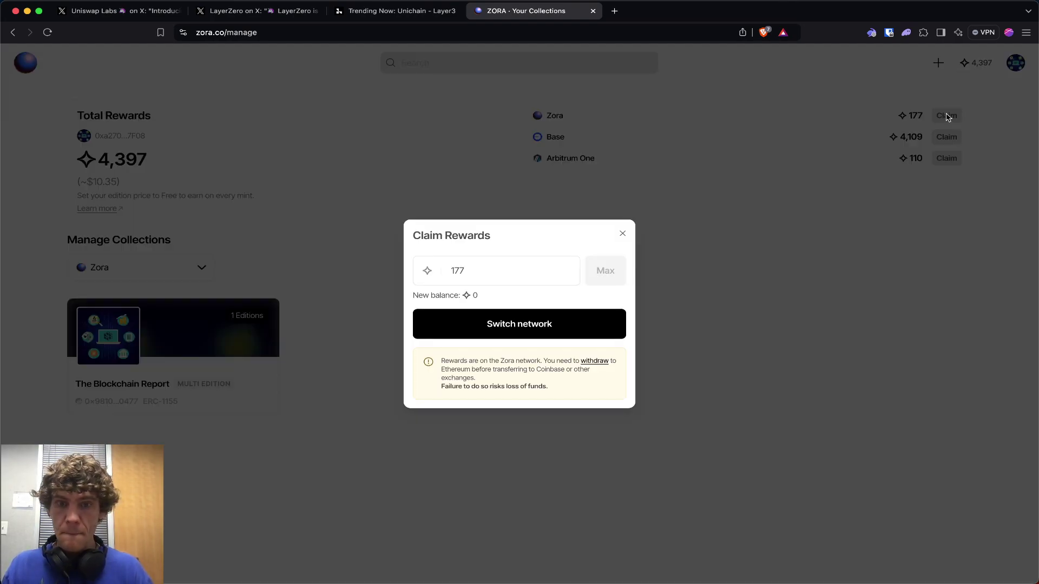
pyautogui.click(540, 327)
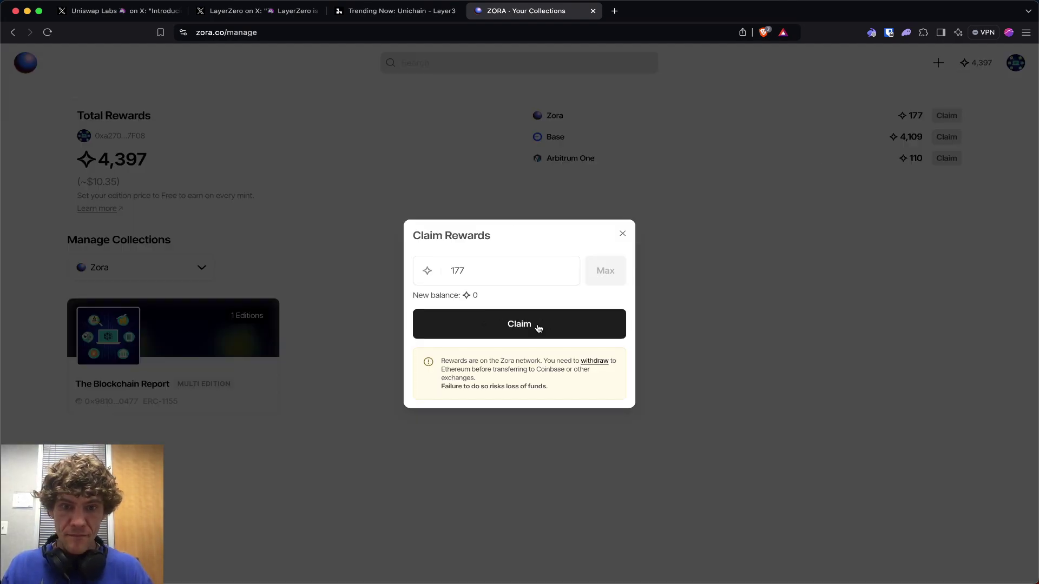
pyautogui.click(538, 327)
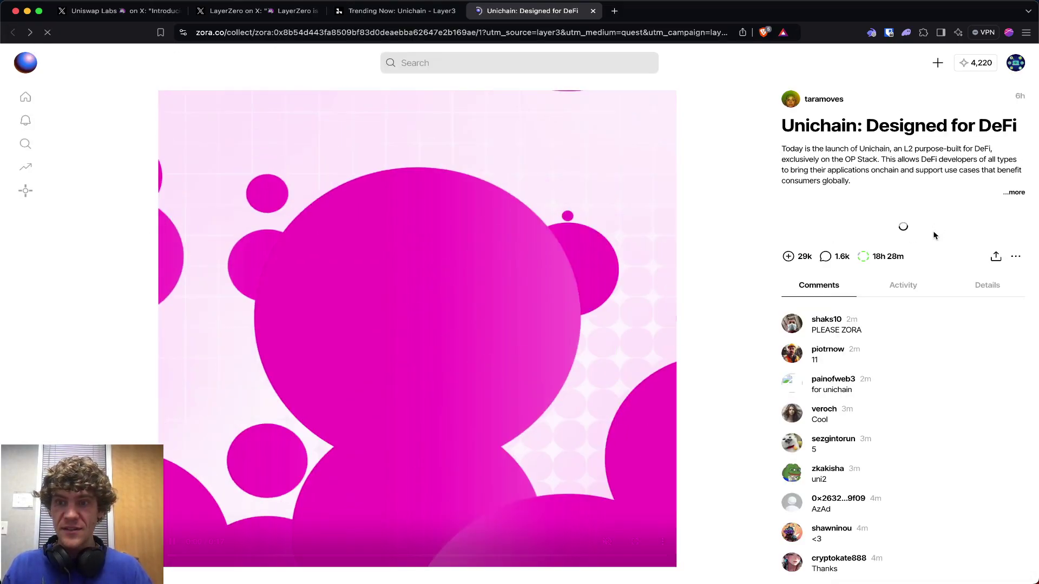
# Step: Mint 1 Unichain: Designed for DeFi on Zora network, passing Pocket Universe and confirming in Rabby
pyautogui.click(927, 228)
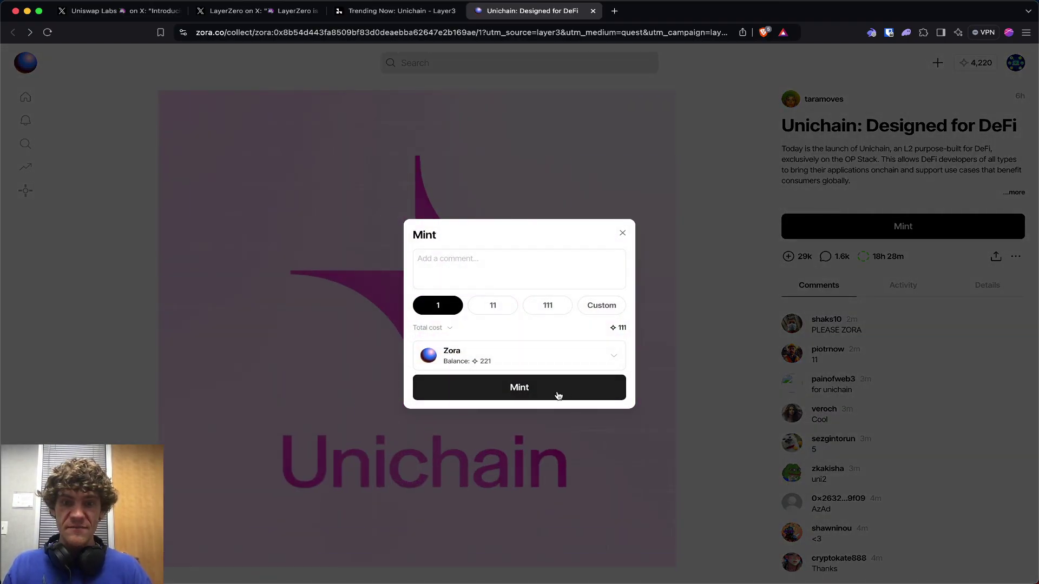
pyautogui.click(562, 391)
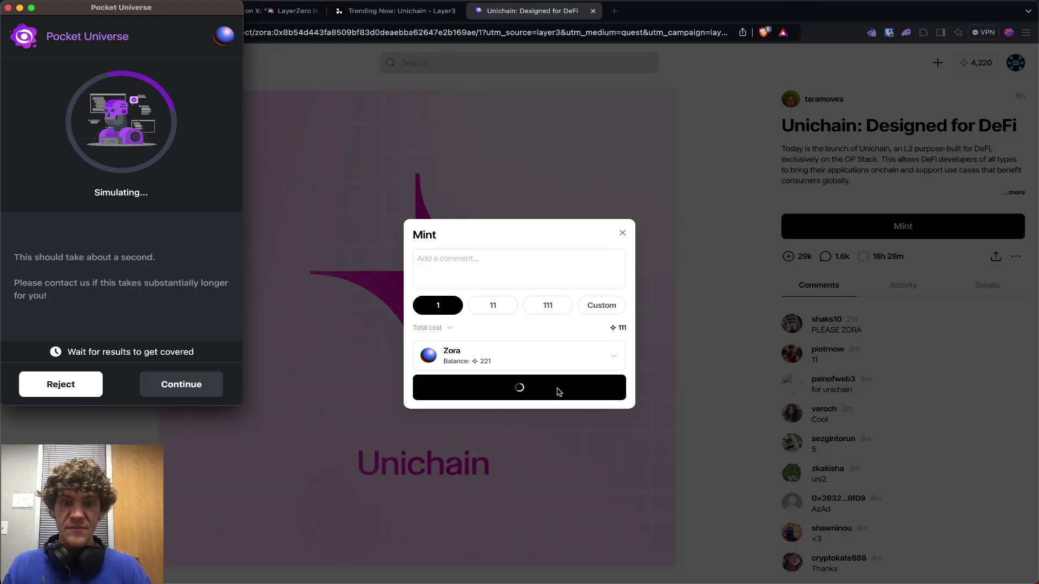
pyautogui.click(181, 384)
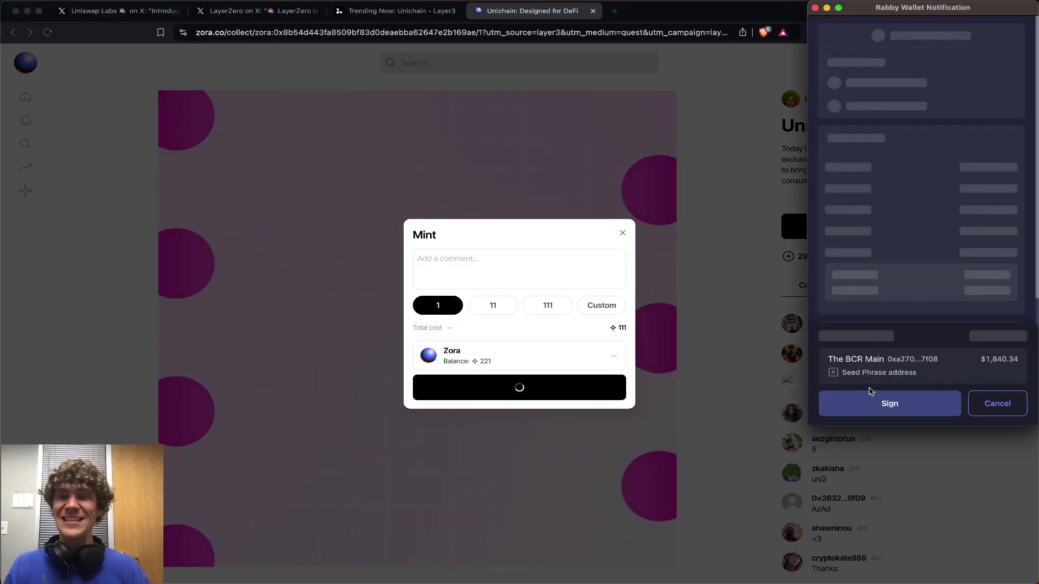
pyautogui.click(852, 410)
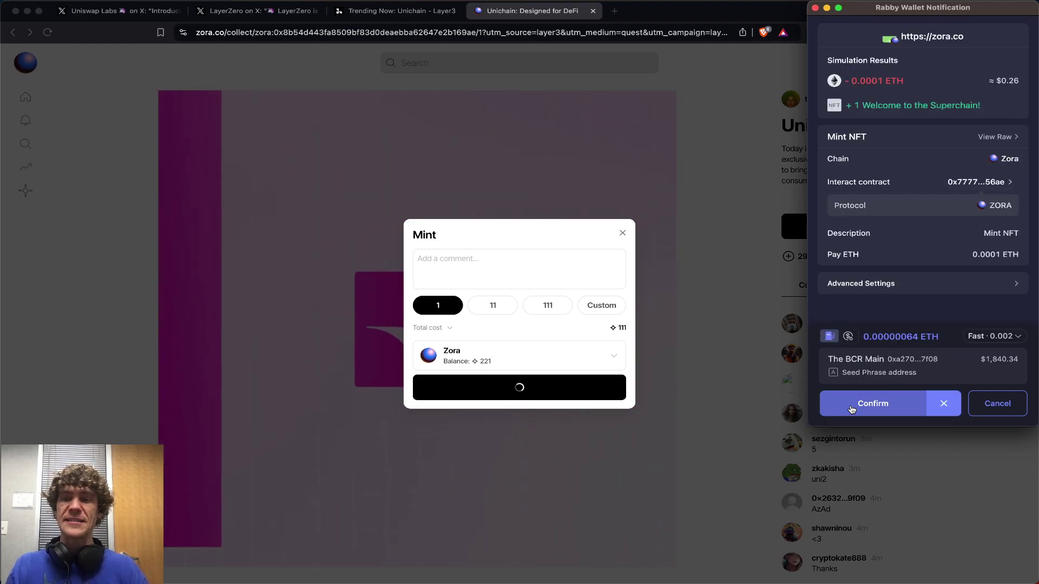
pyautogui.click(852, 409)
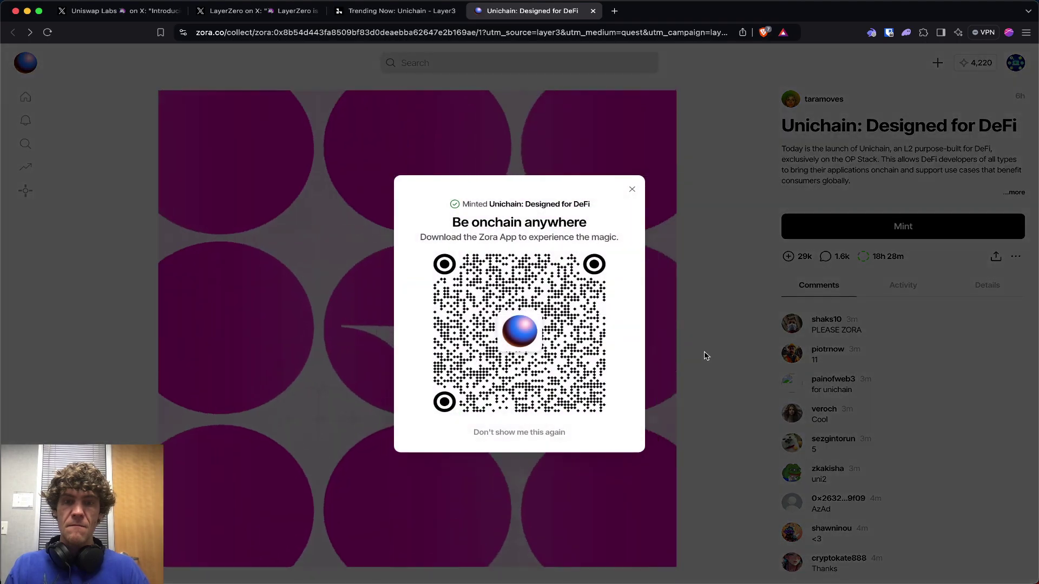
pyautogui.click(697, 336)
# Step: Verify the Mint on Zora step on the Layer3 Unichain quest
pyautogui.click(388, 12)
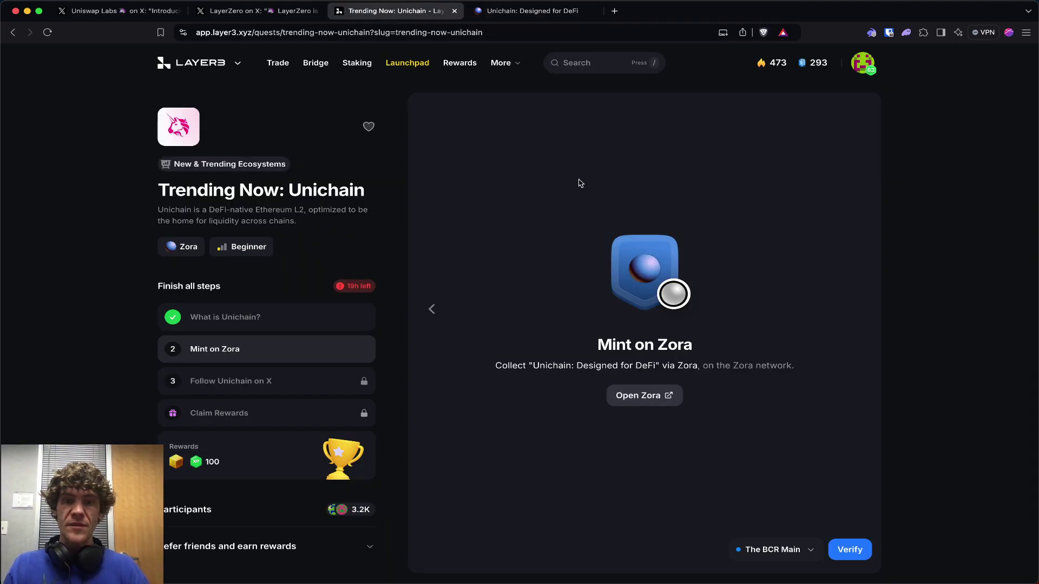
pyautogui.click(857, 550)
pyautogui.click(549, 12)
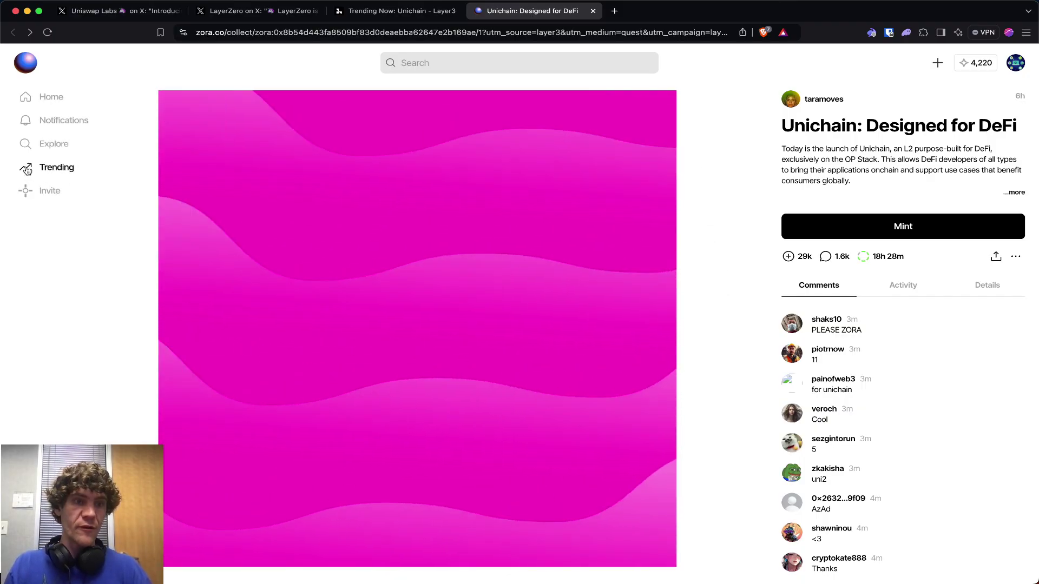
# Step: Open Zora's Trending mints and browse the 24h ranking
pyautogui.click(27, 170)
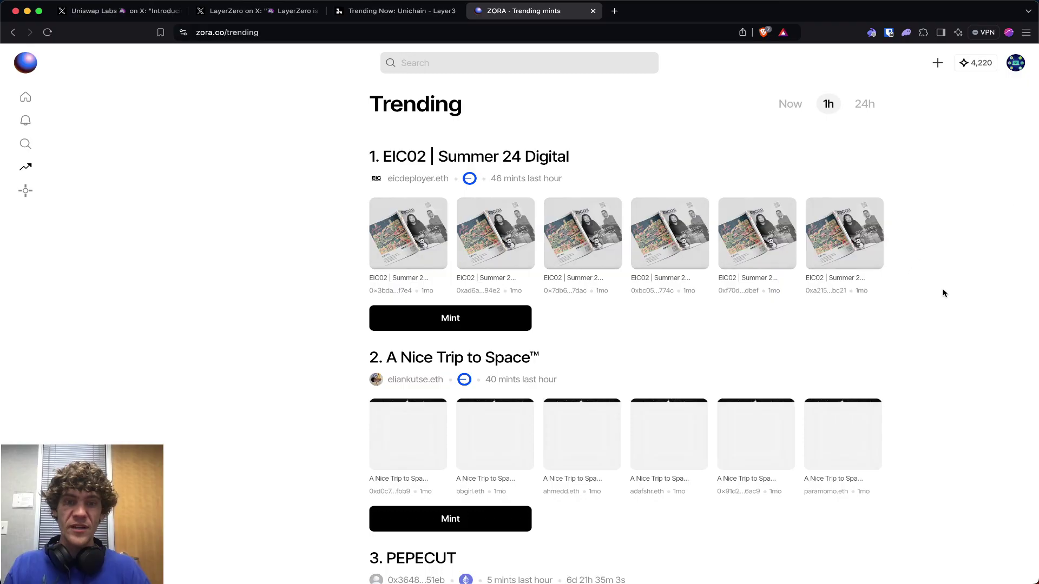
pyautogui.scroll(-8, 943, 293)
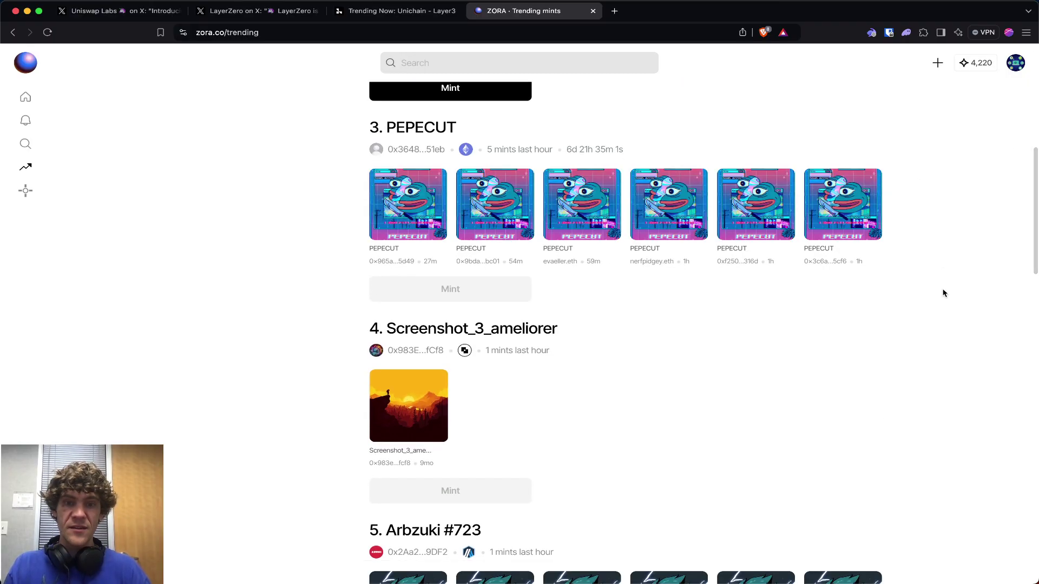
pyautogui.scroll(10, 943, 294)
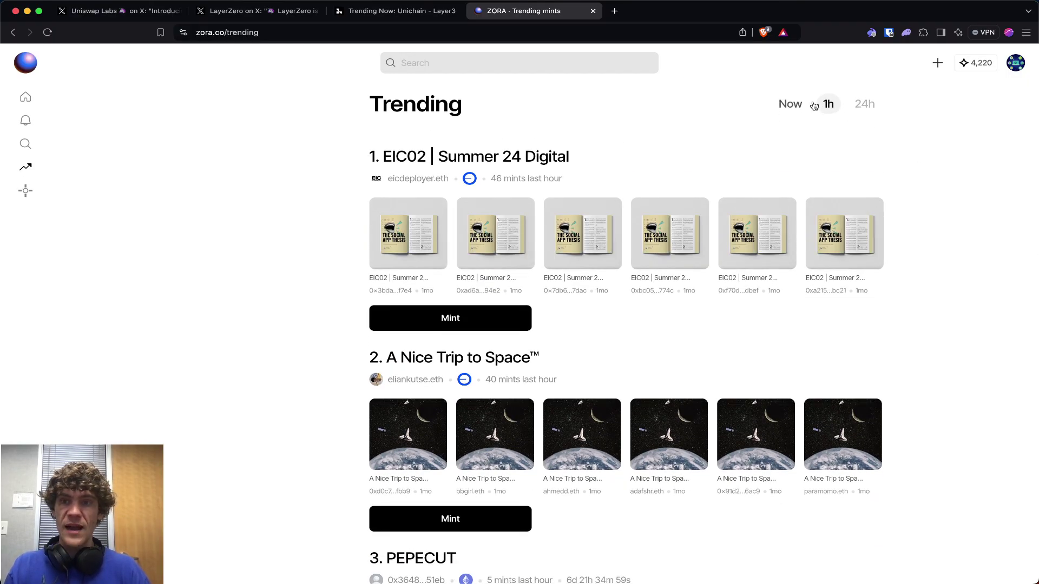
pyautogui.click(865, 104)
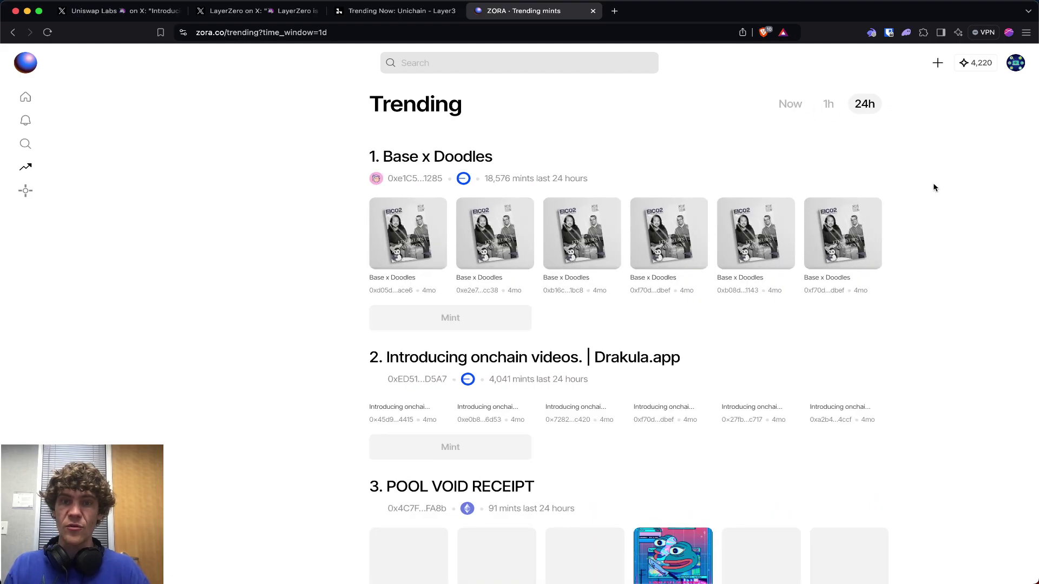
pyautogui.scroll(-4, 933, 187)
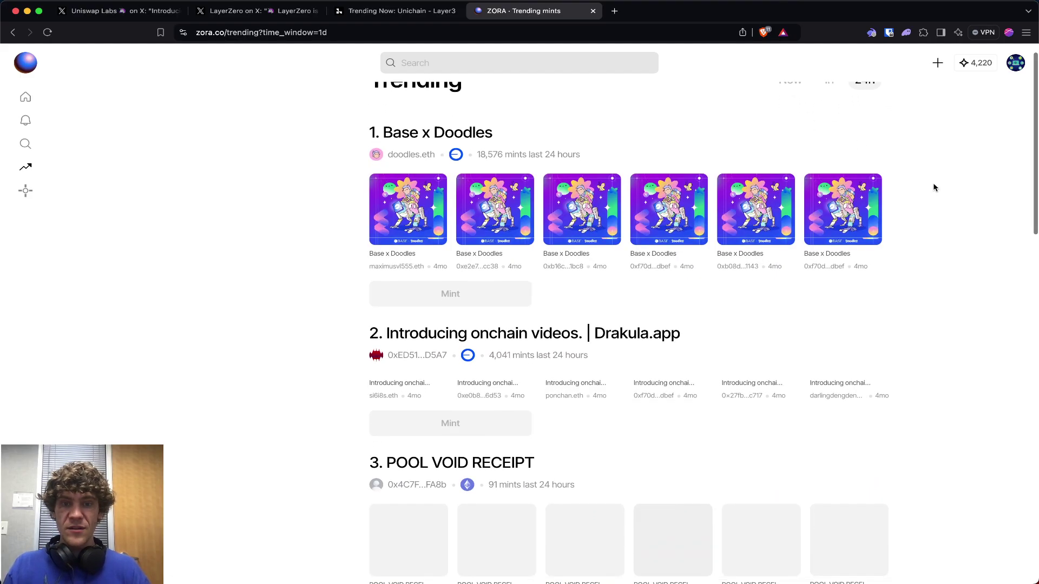
pyautogui.scroll(3, 934, 187)
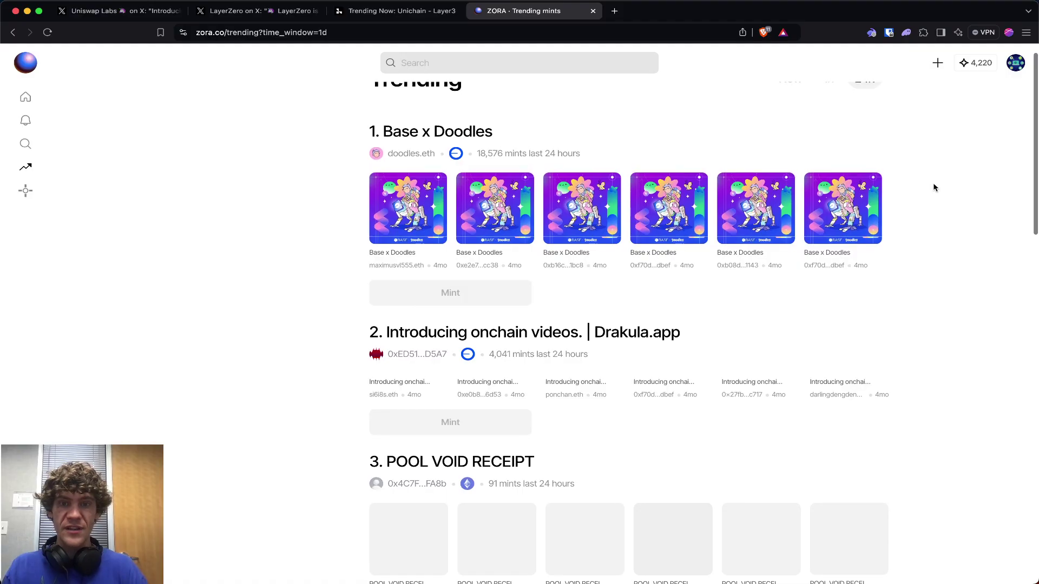
pyautogui.scroll(-4, 933, 187)
pyautogui.scroll(-4, 933, 187)
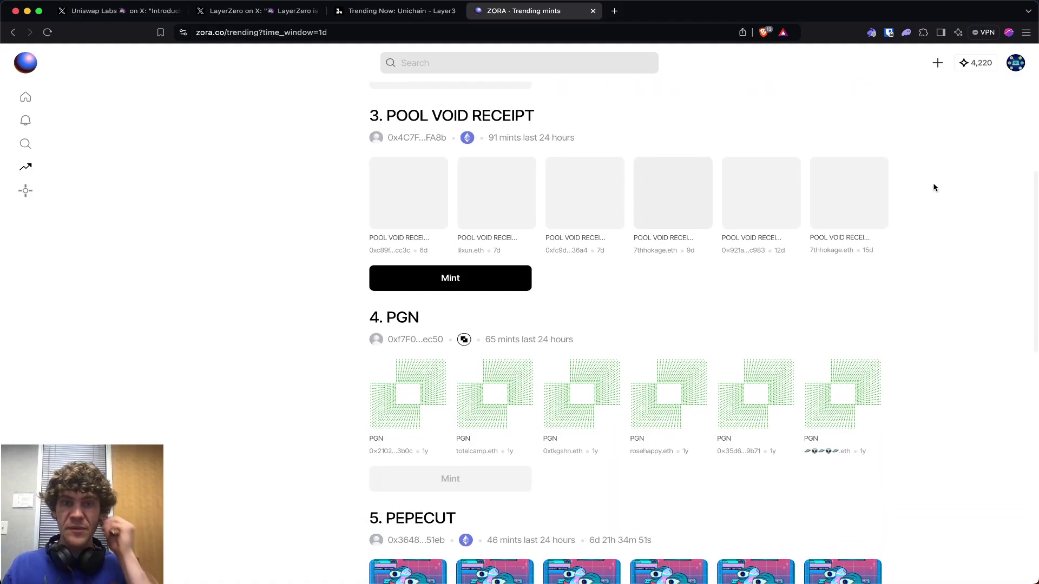
pyautogui.scroll(-4, 933, 187)
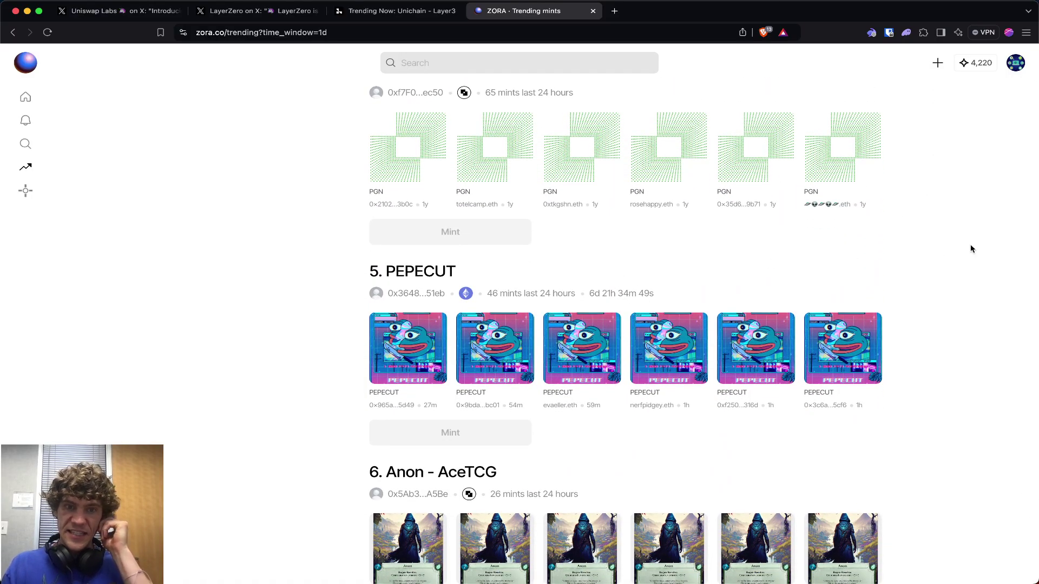
pyautogui.scroll(-6, 970, 249)
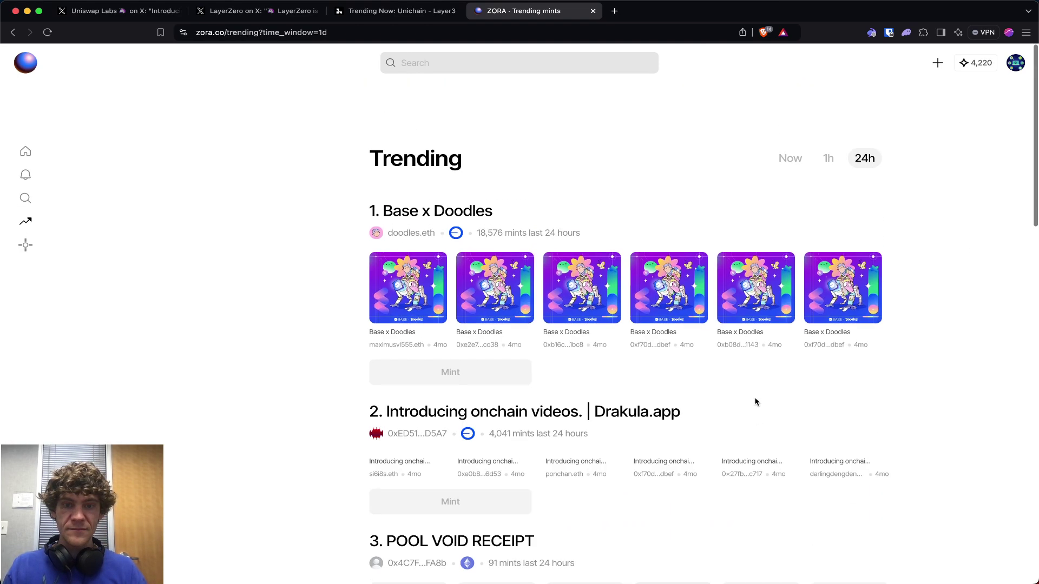
# Step: Check the Now window, then filter trending mints to the last hour
pyautogui.click(791, 107)
pyautogui.scroll(-10, 915, 148)
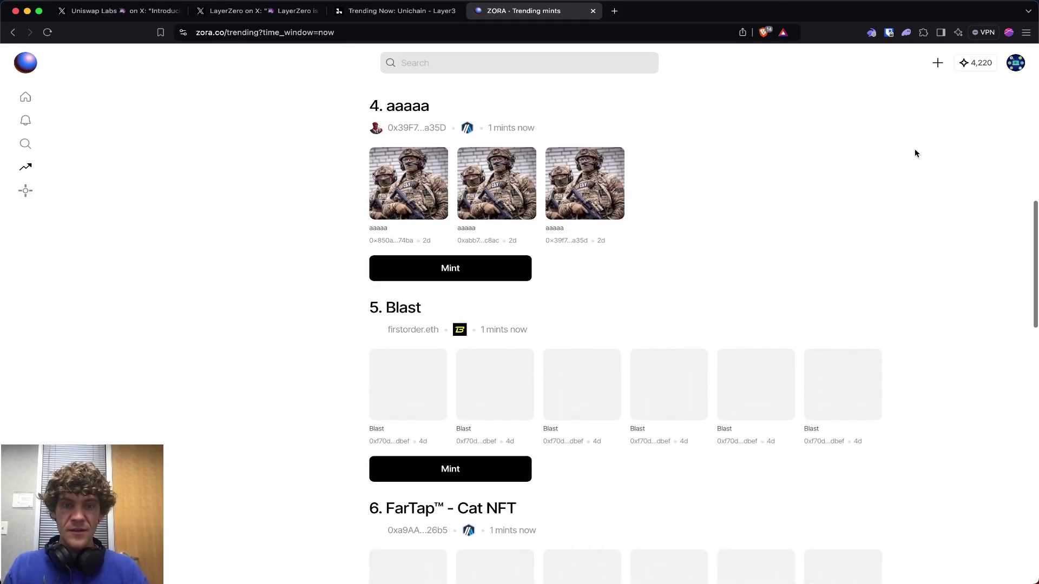
pyautogui.scroll(12, 915, 152)
pyautogui.click(831, 104)
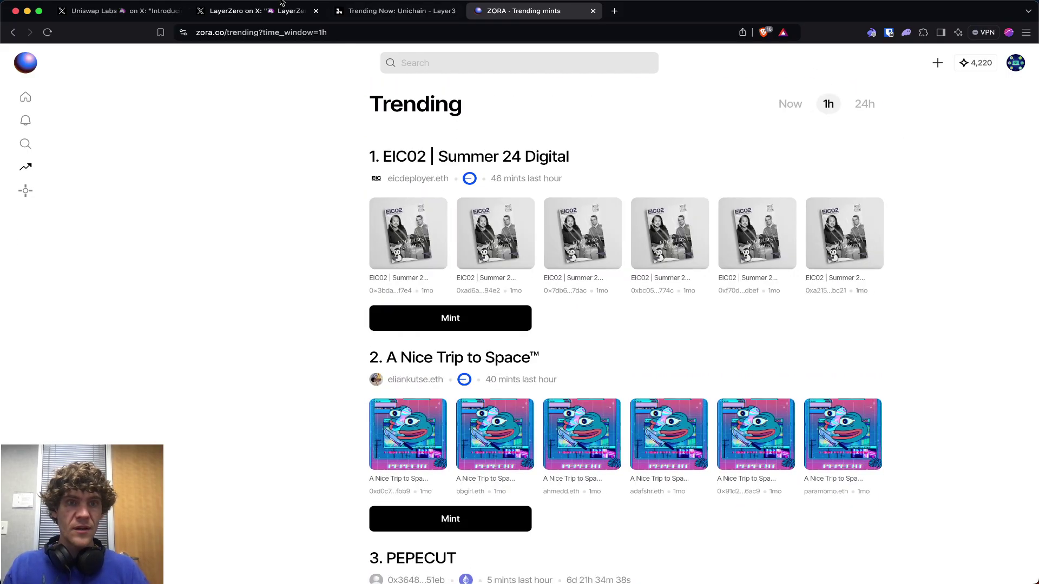
# Step: Verify the Follow Unichain on X quest step and view LayerZero's Unichain post
pyautogui.click(361, 14)
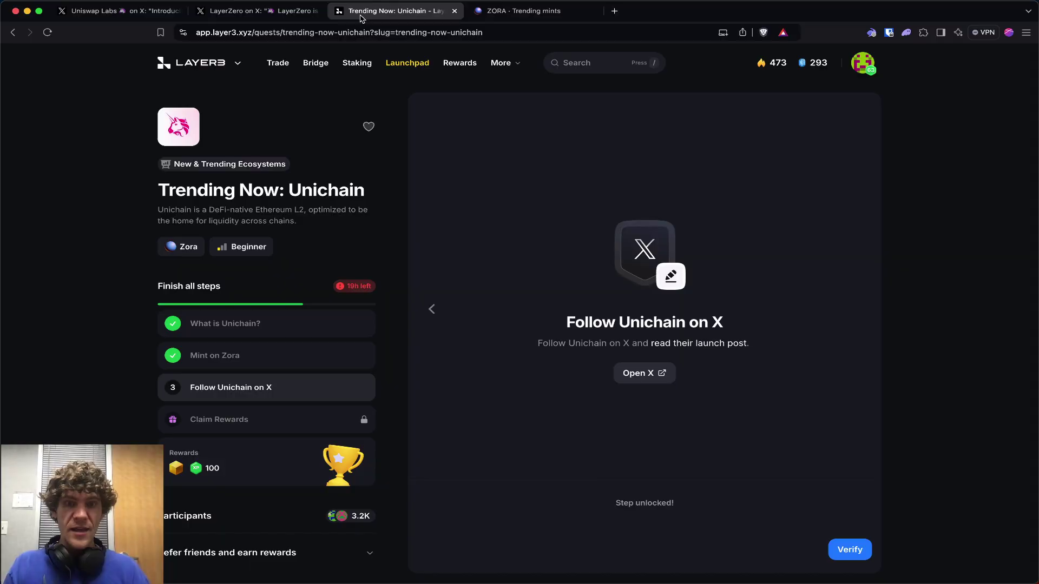
pyautogui.click(854, 553)
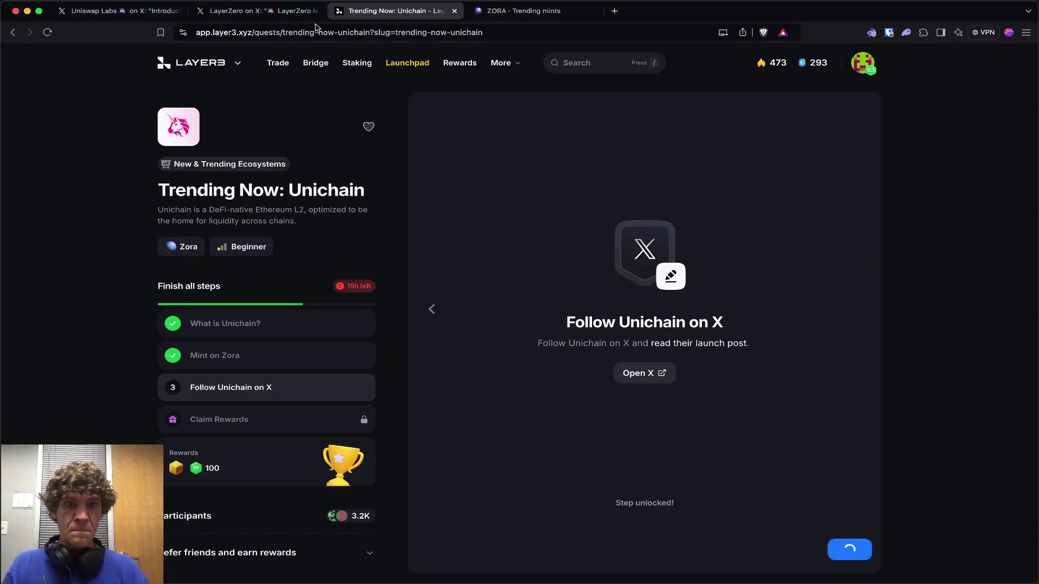
pyautogui.click(260, 14)
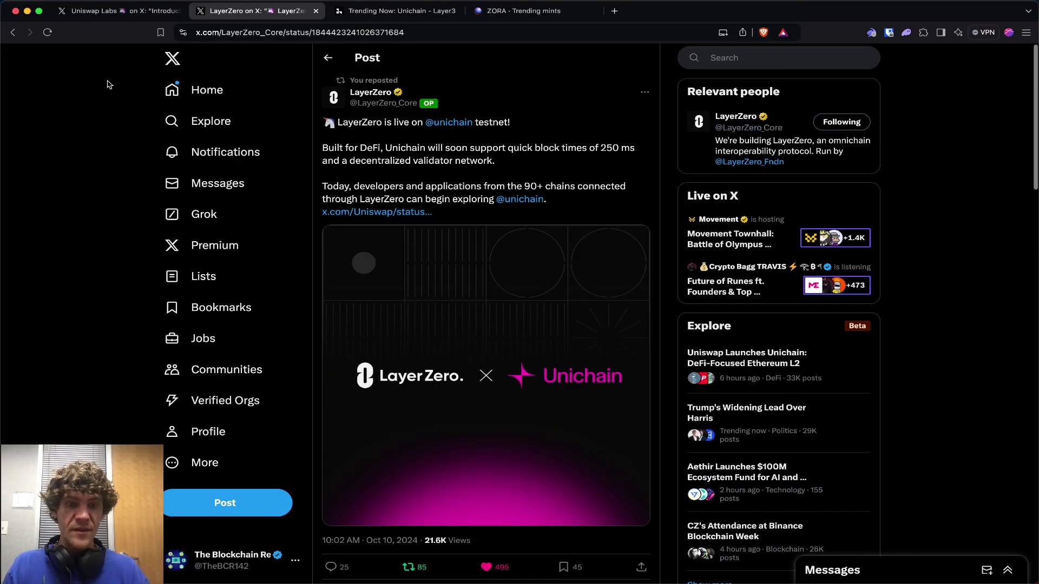
# Step: Read through the Uniswap Labs Unichain announcement thread, rechecking the LayerZero post
pyautogui.click(112, 13)
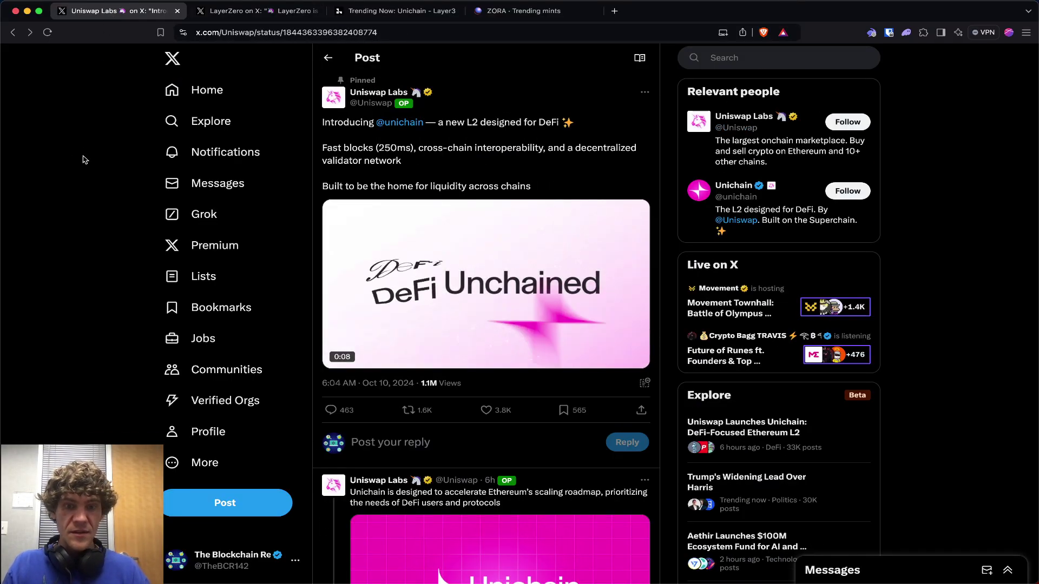
pyautogui.scroll(-8, 84, 160)
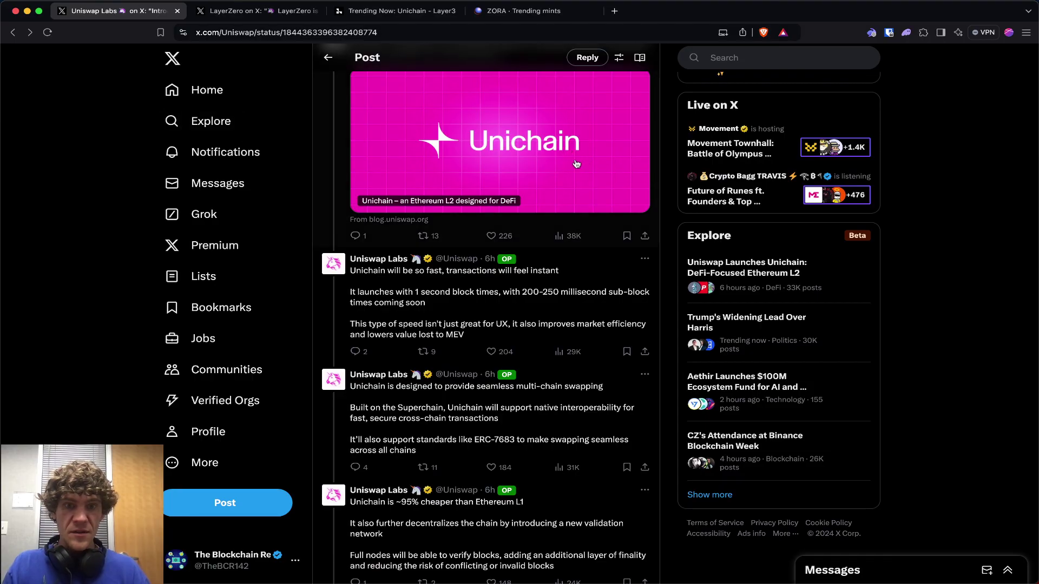
pyautogui.scroll(5, 911, 175)
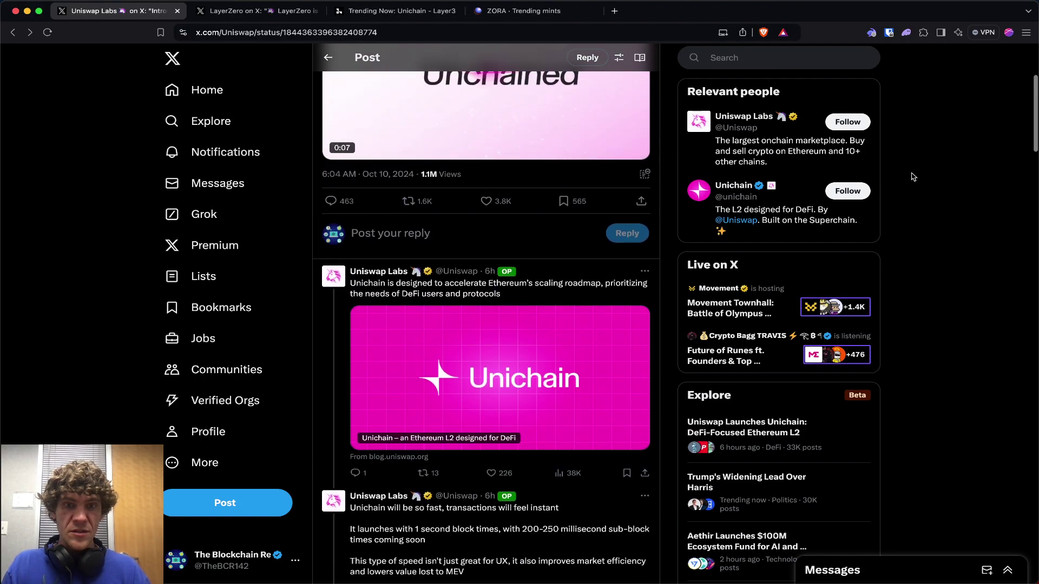
pyautogui.scroll(-2, 914, 177)
pyautogui.scroll(6, 914, 177)
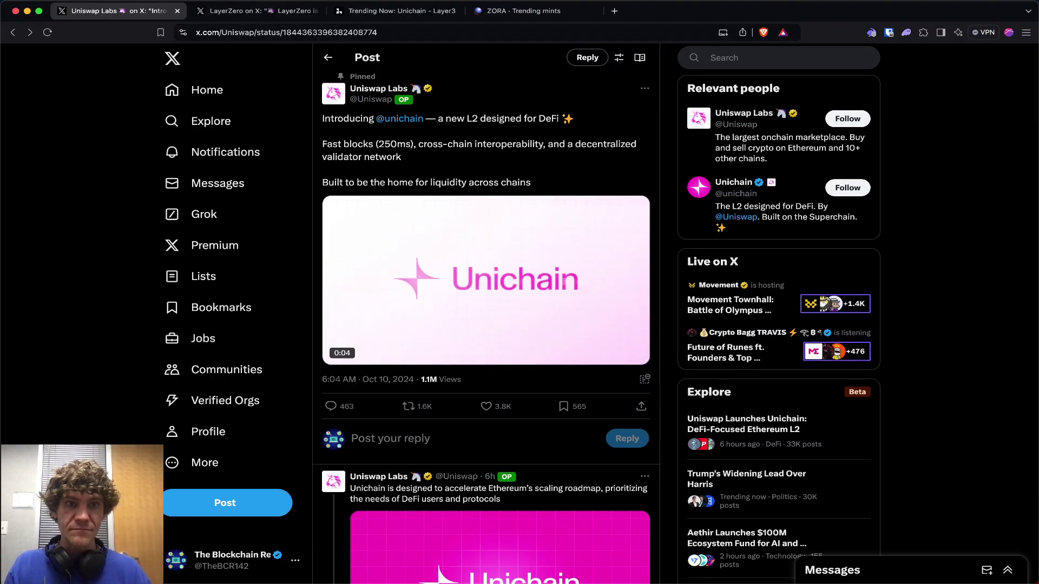
pyautogui.click(283, 11)
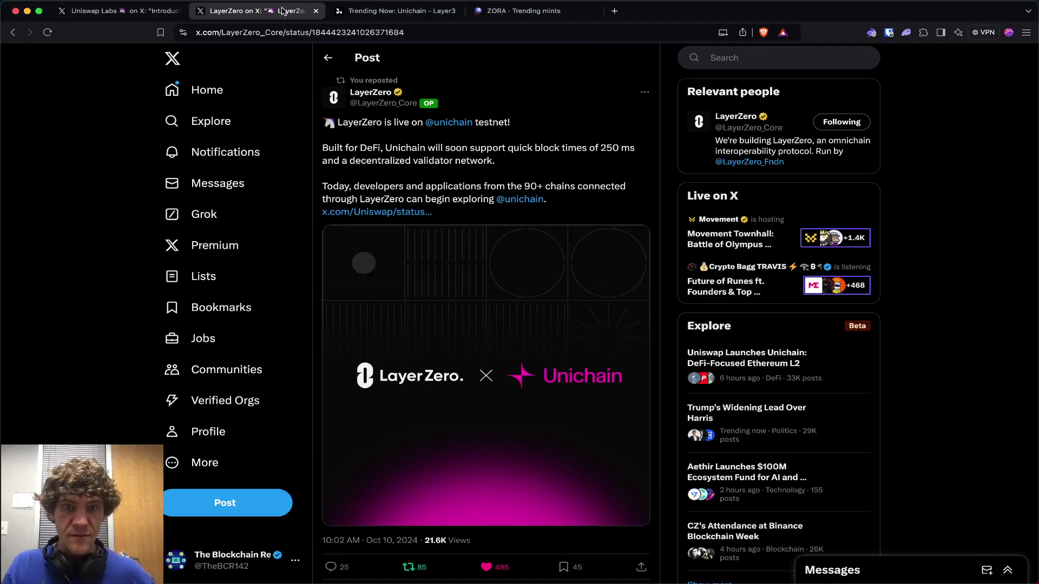
pyautogui.click(124, 11)
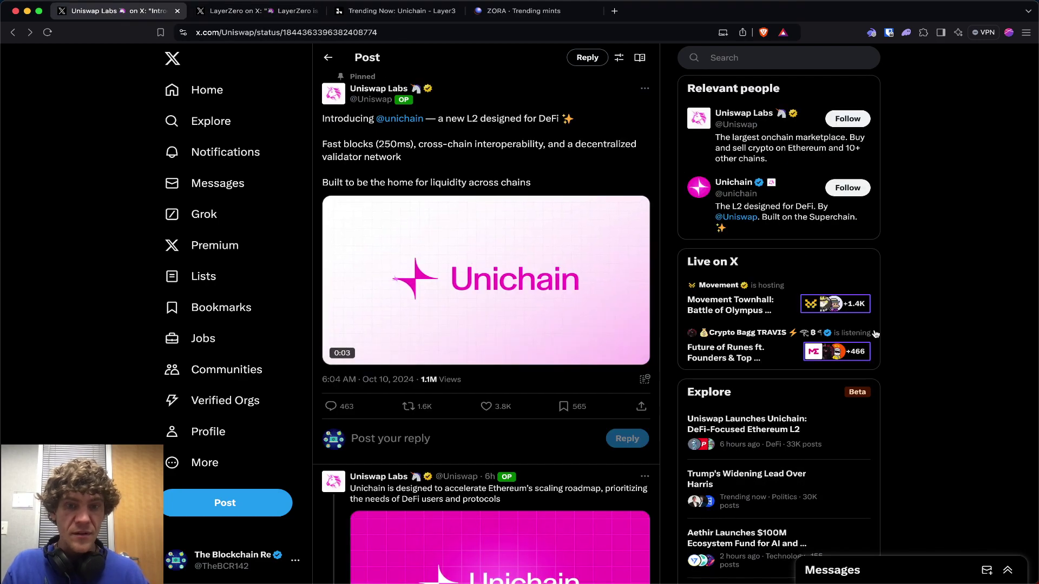
pyautogui.scroll(-8, 875, 334)
pyautogui.scroll(-2, 875, 334)
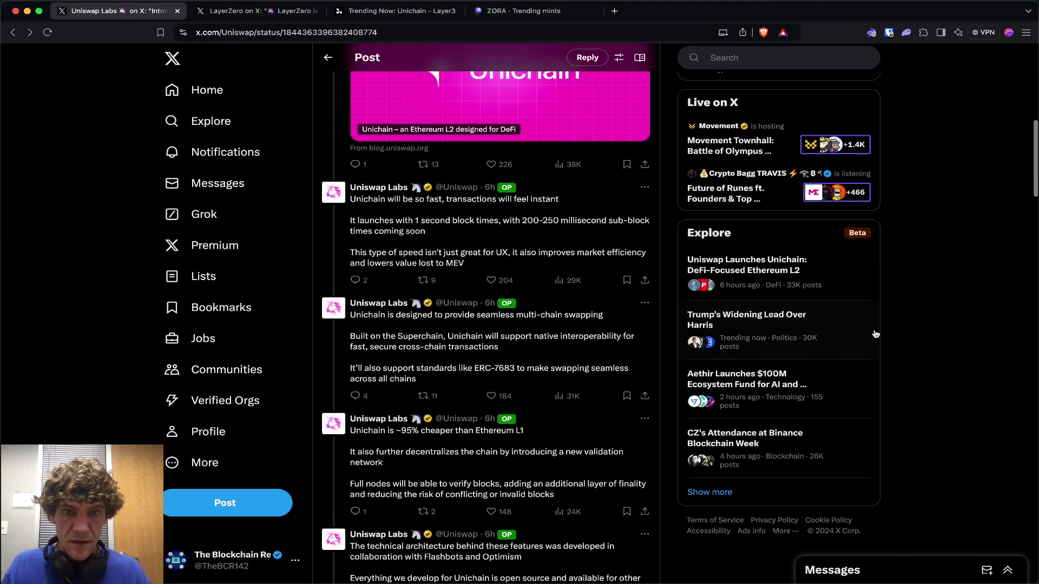
pyautogui.scroll(-6, 720, 302)
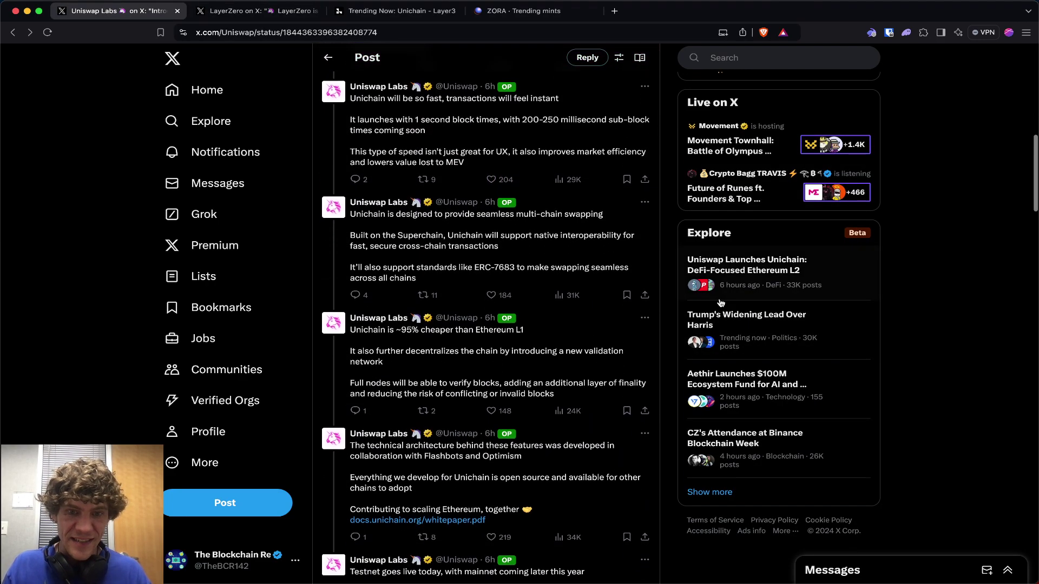
pyautogui.scroll(-1, 720, 302)
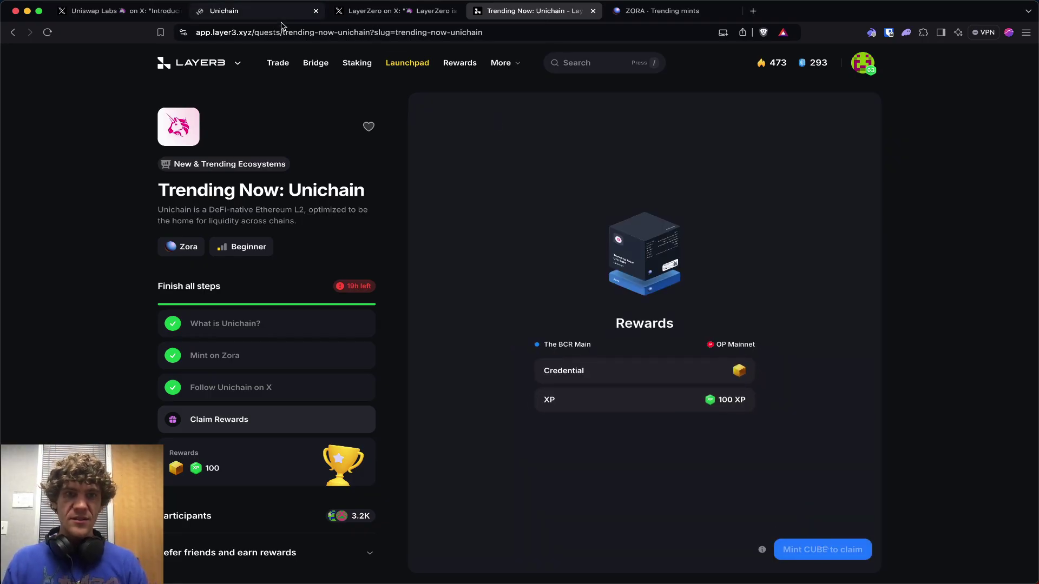
# Step: Browse the unichain.org homepage and dismiss its sign-up popup
pyautogui.click(260, 11)
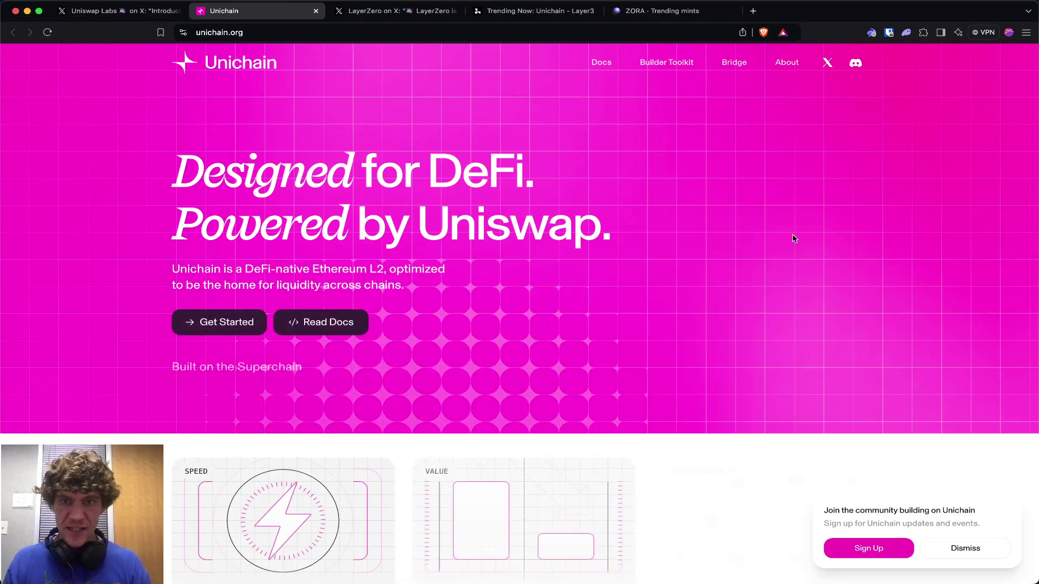
pyautogui.scroll(-1, 727, 189)
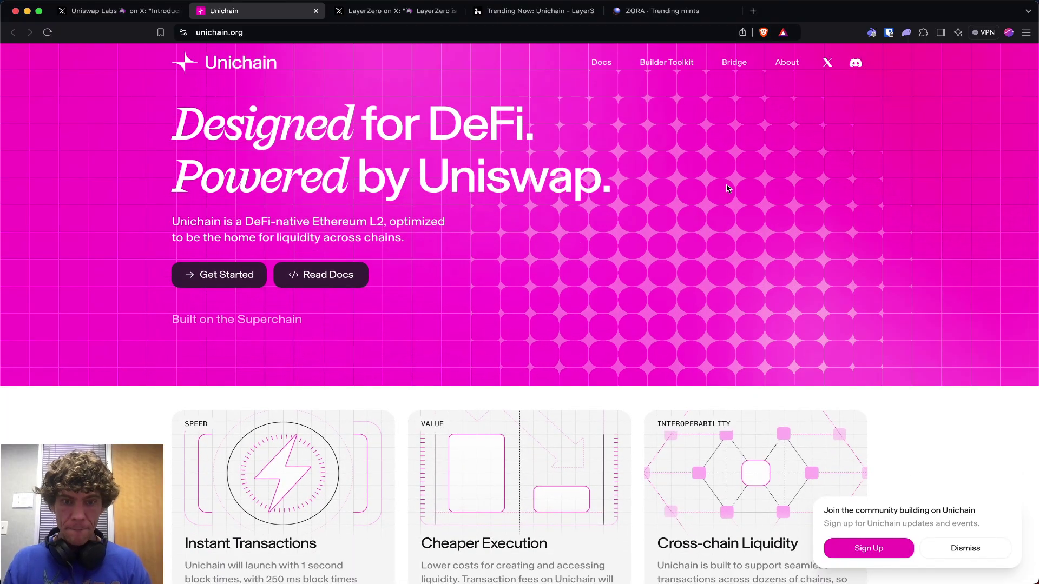
pyautogui.scroll(1, 727, 188)
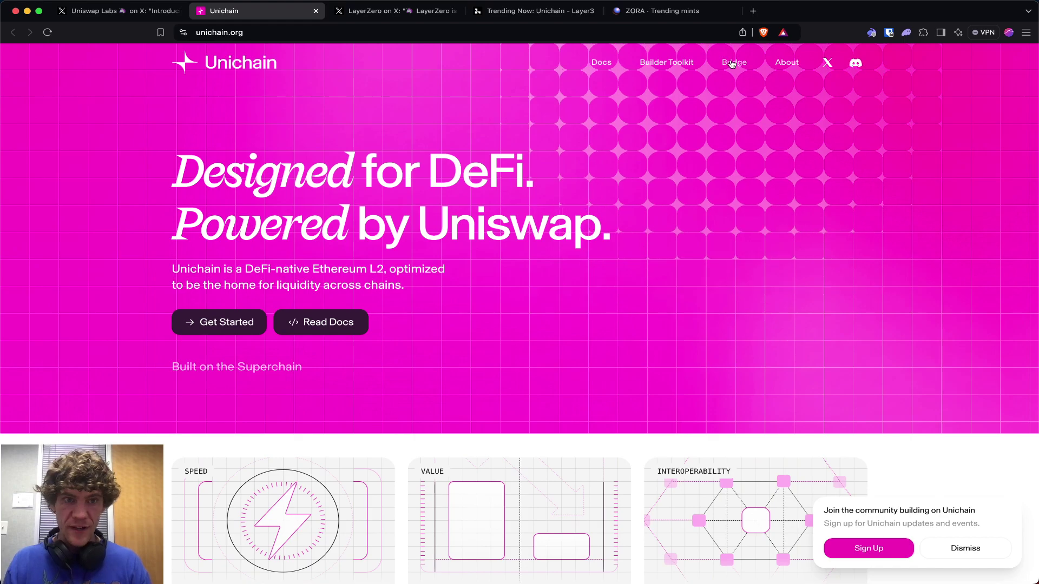
pyautogui.scroll(-15, 689, 176)
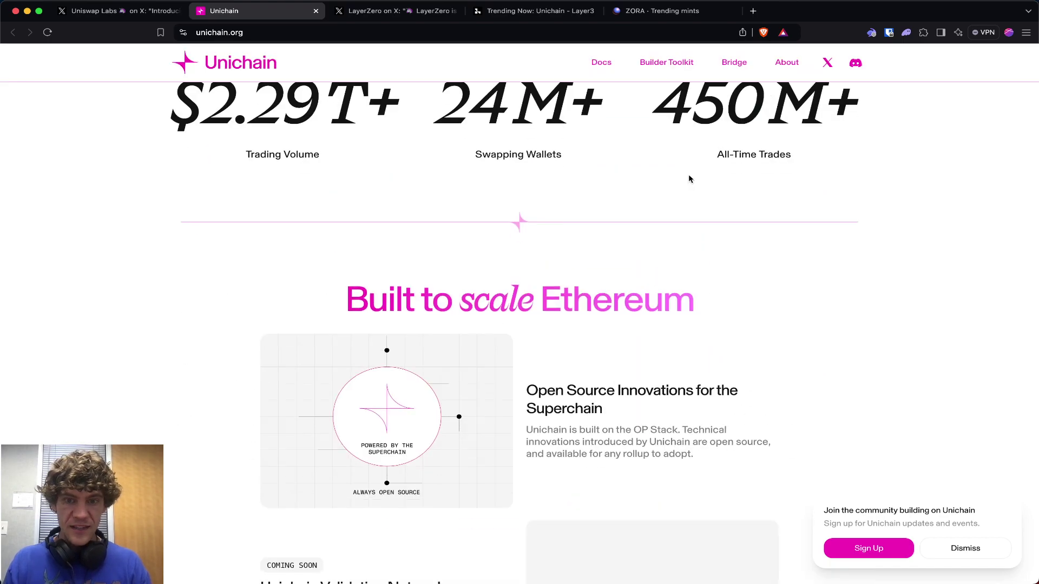
pyautogui.scroll(-10, 689, 179)
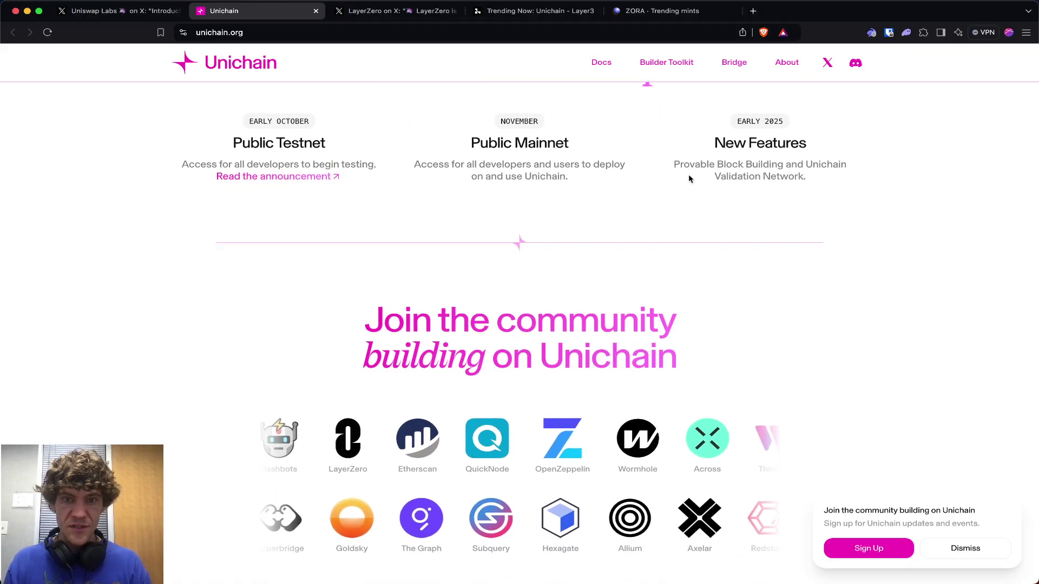
pyautogui.scroll(1, 689, 179)
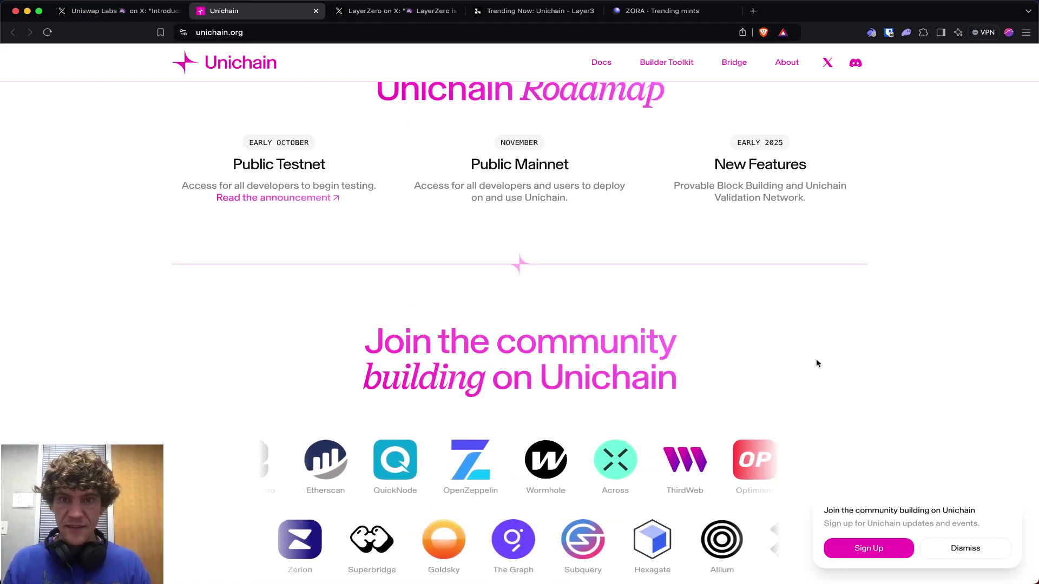
pyautogui.click(962, 549)
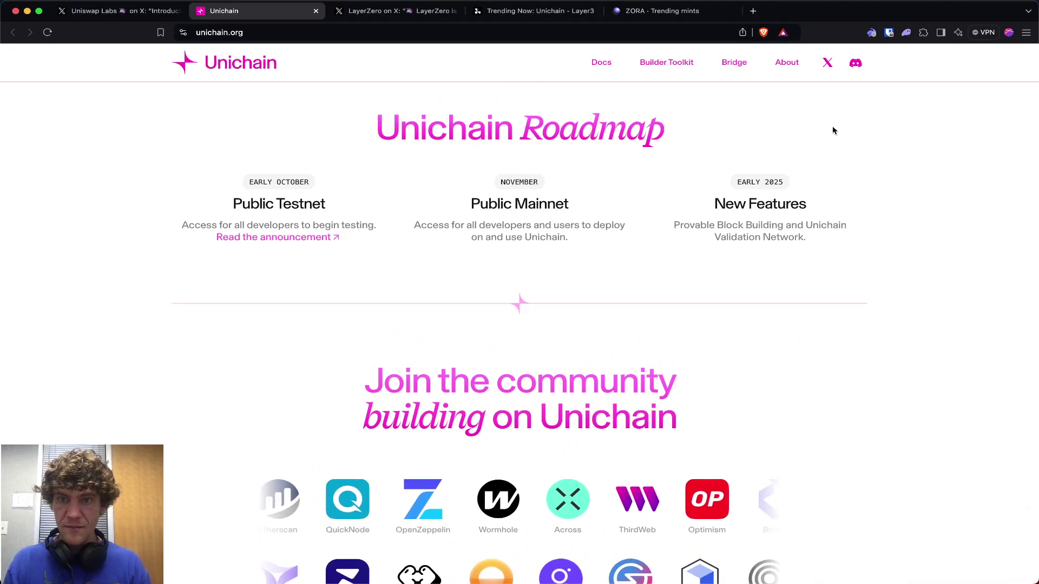
pyautogui.scroll(15, 833, 130)
pyautogui.scroll(-3, 832, 130)
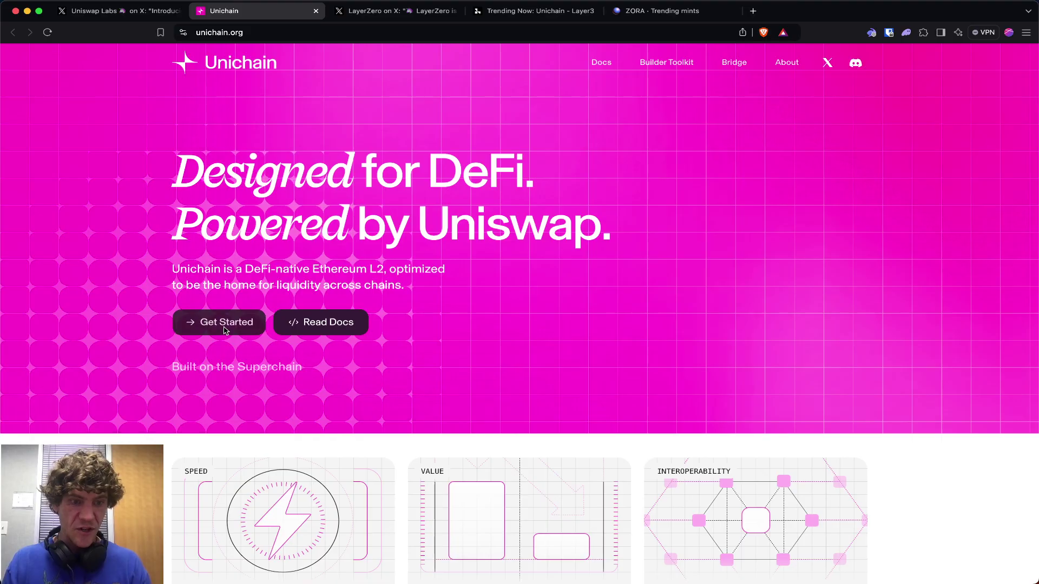
# Step: Go to the Bridge to Unichain Testnet page and launch Brid.gg in a new tab
pyautogui.click(226, 325)
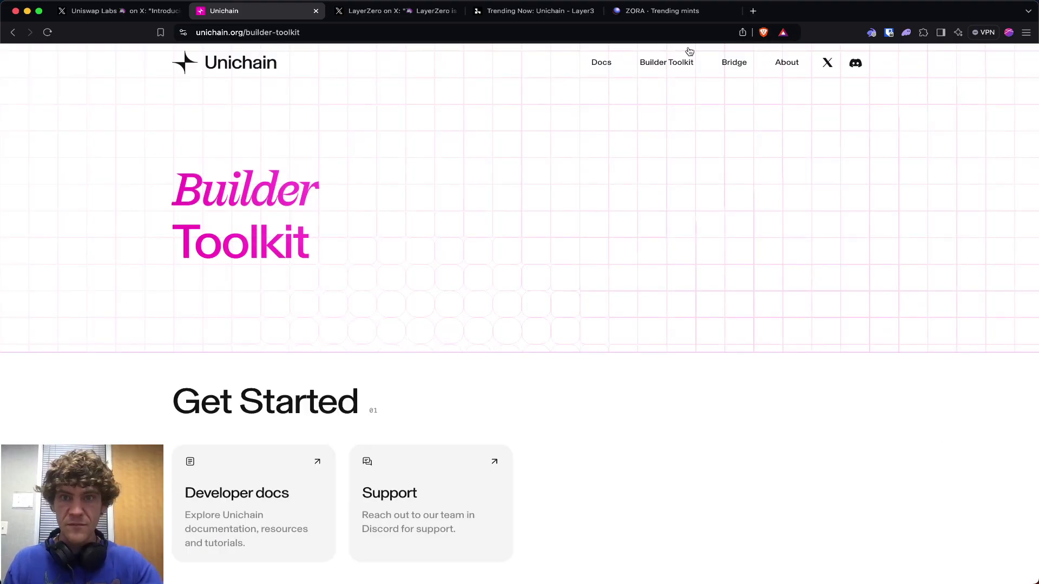
pyautogui.click(734, 63)
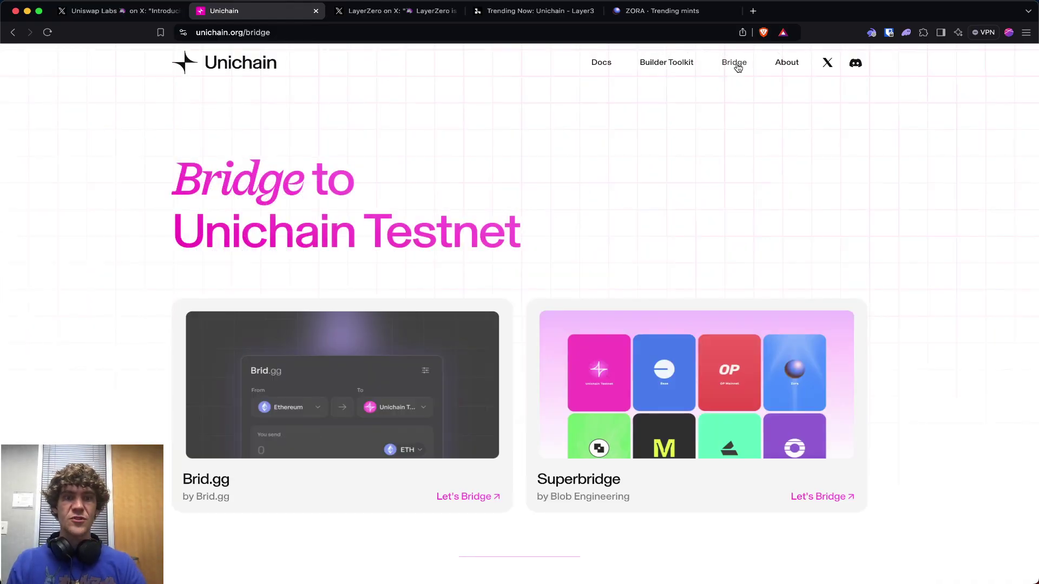
pyautogui.scroll(-1, 854, 197)
pyautogui.scroll(-2, 338, 265)
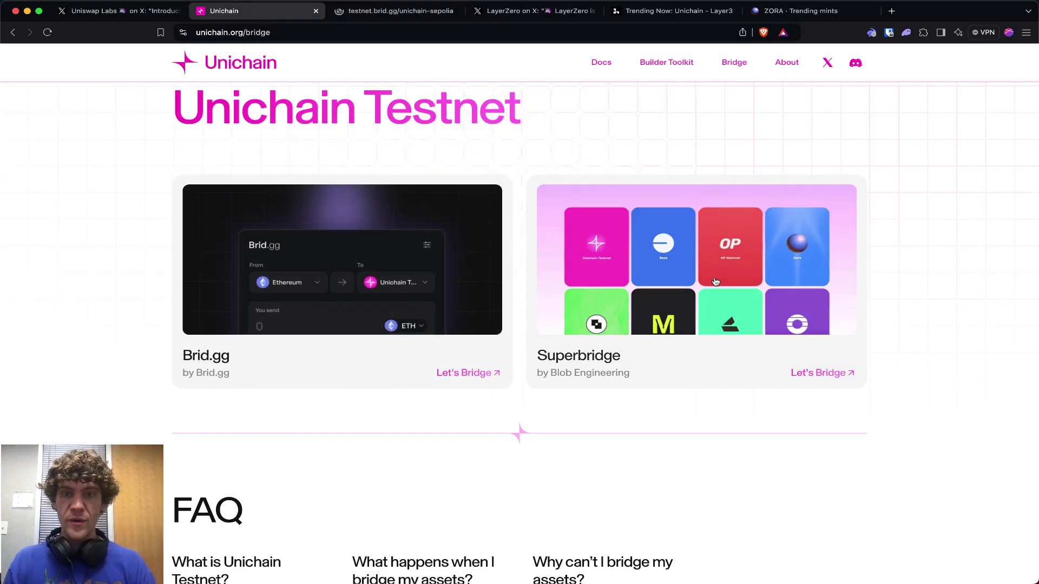
pyautogui.click(378, 11)
# Step: Launch Superbridge, then mint the Unichain quest CUBE, skipping security warnings and signing in Rabby
pyautogui.click(630, 11)
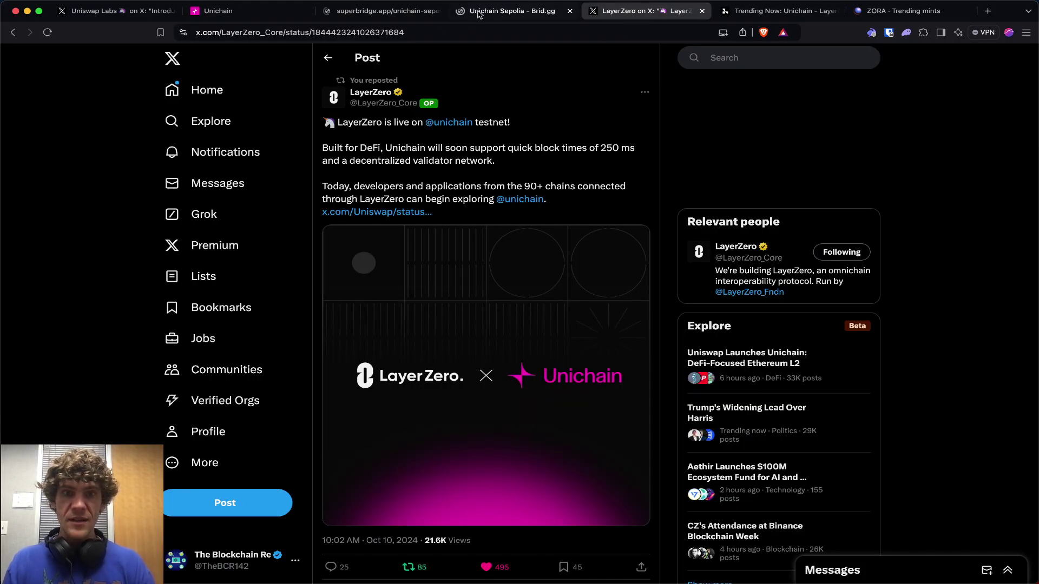
pyautogui.click(512, 10)
pyautogui.click(756, 9)
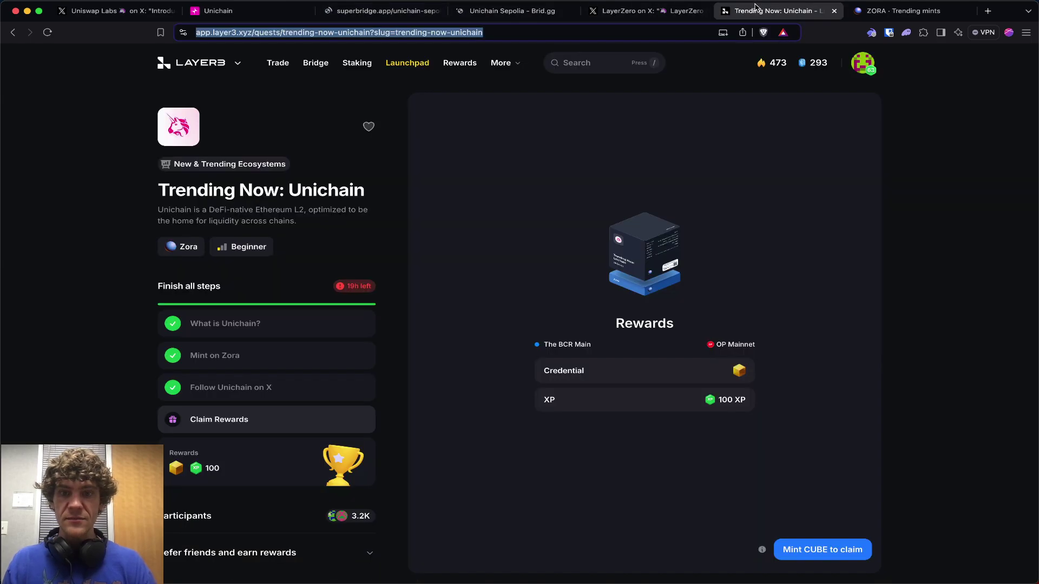
pyautogui.click(822, 550)
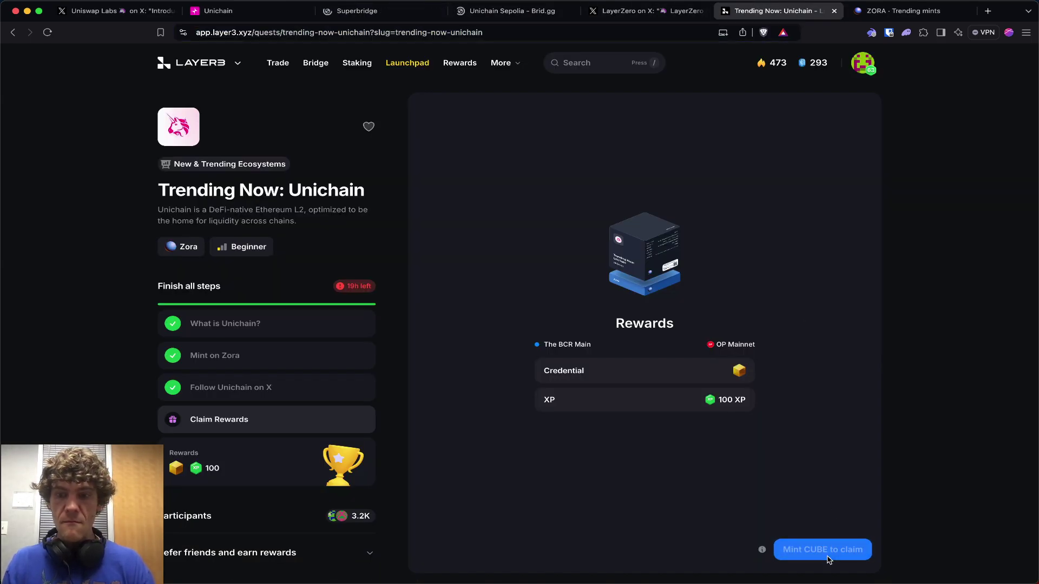
pyautogui.click(193, 426)
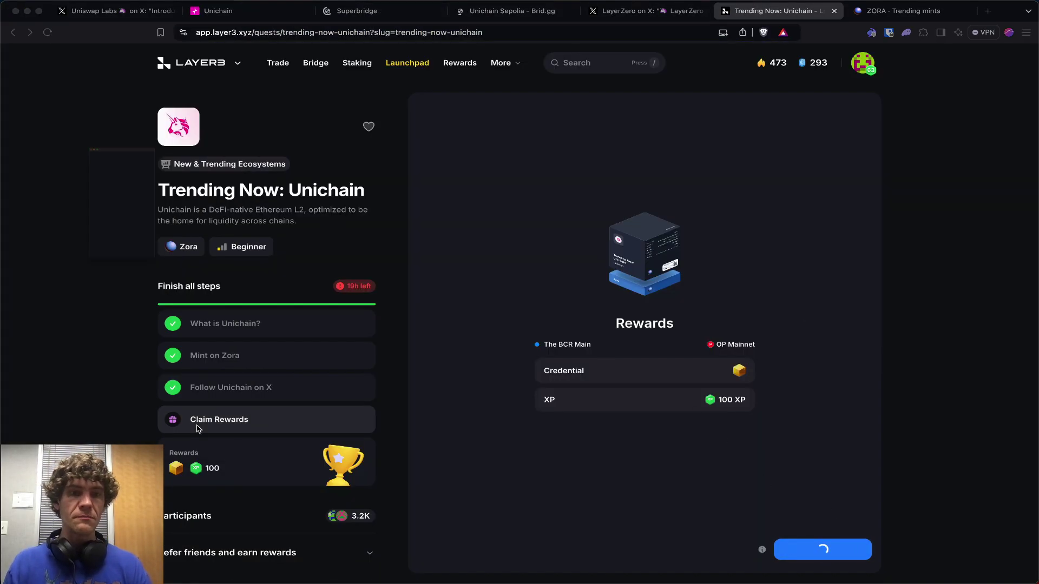
pyautogui.click(184, 383)
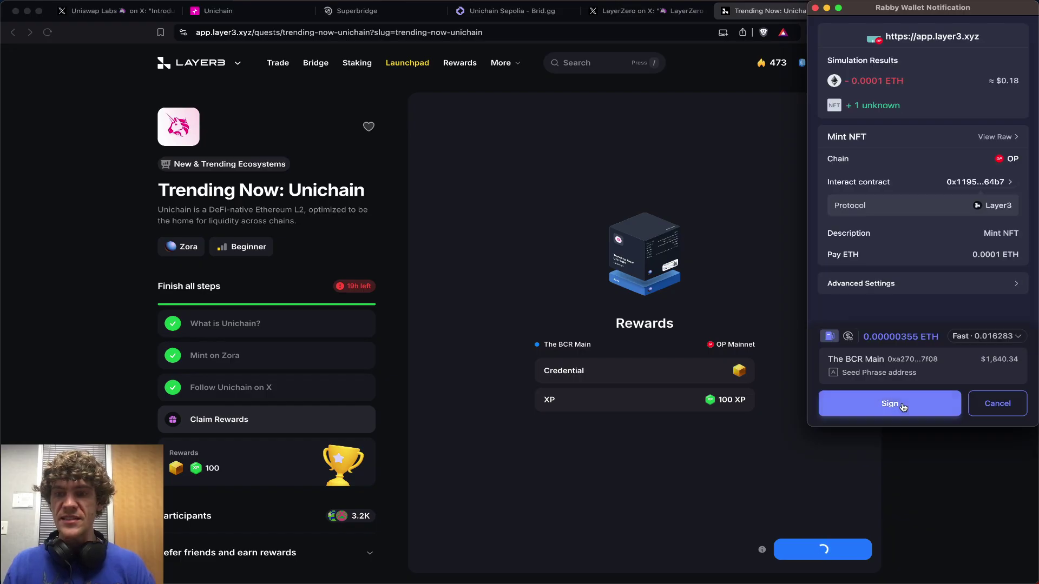
pyautogui.click(890, 404)
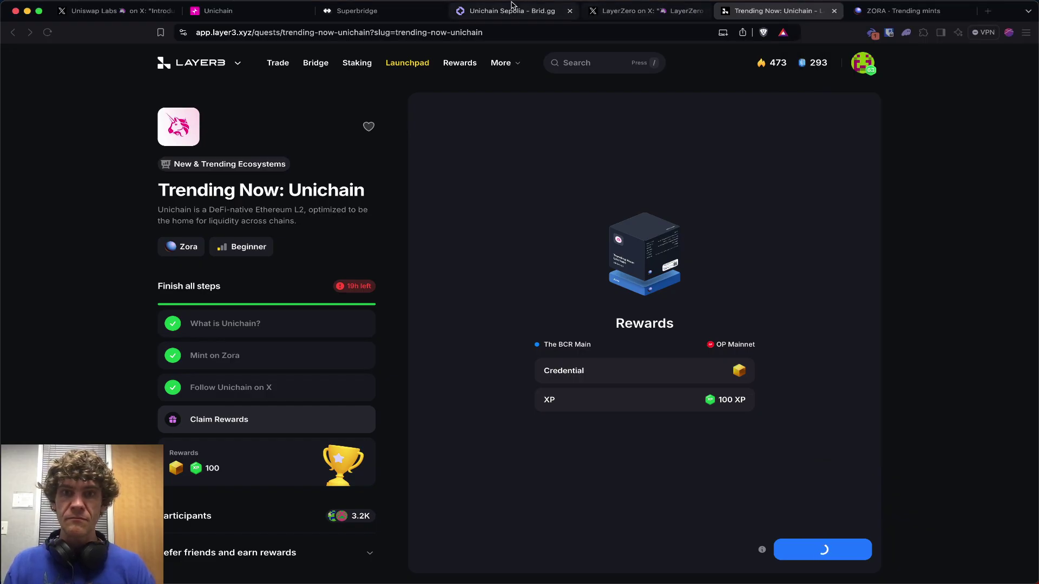
pyautogui.click(512, 11)
# Step: Agree to Superbridge's welcome terms and approve connecting the Rabby wallet
pyautogui.click(373, 15)
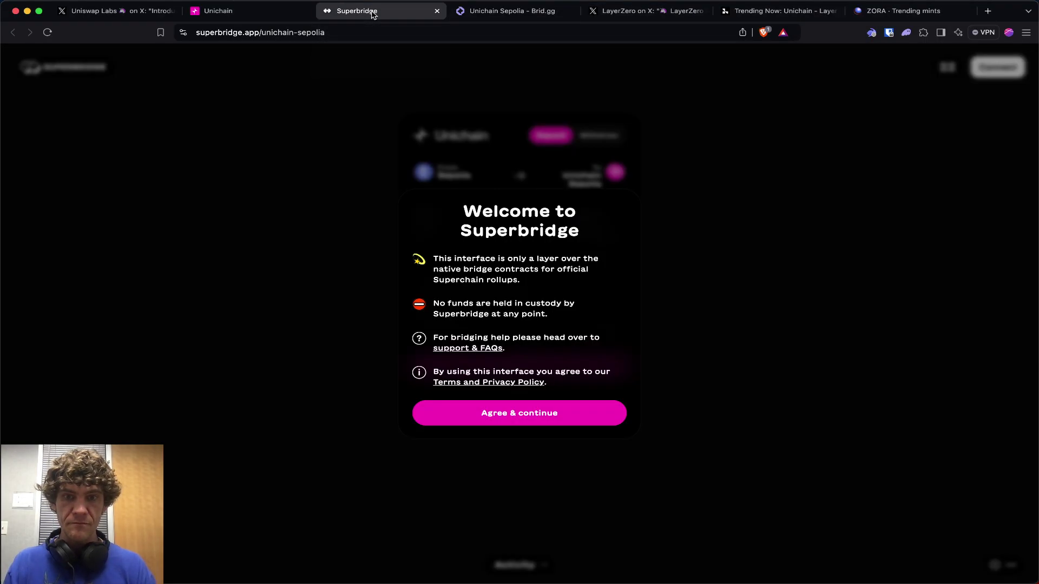
pyautogui.click(573, 421)
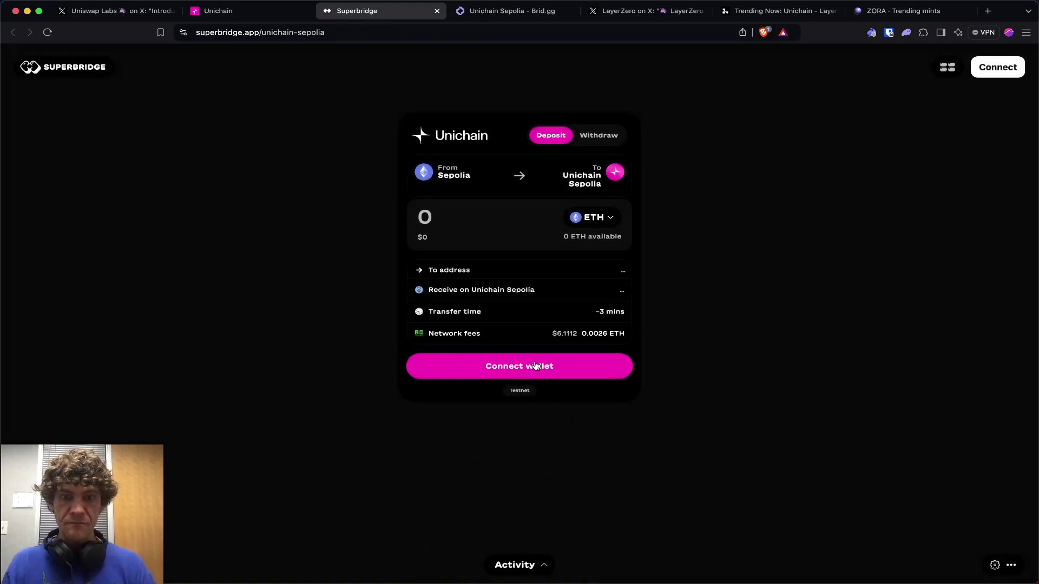
pyautogui.click(986, 69)
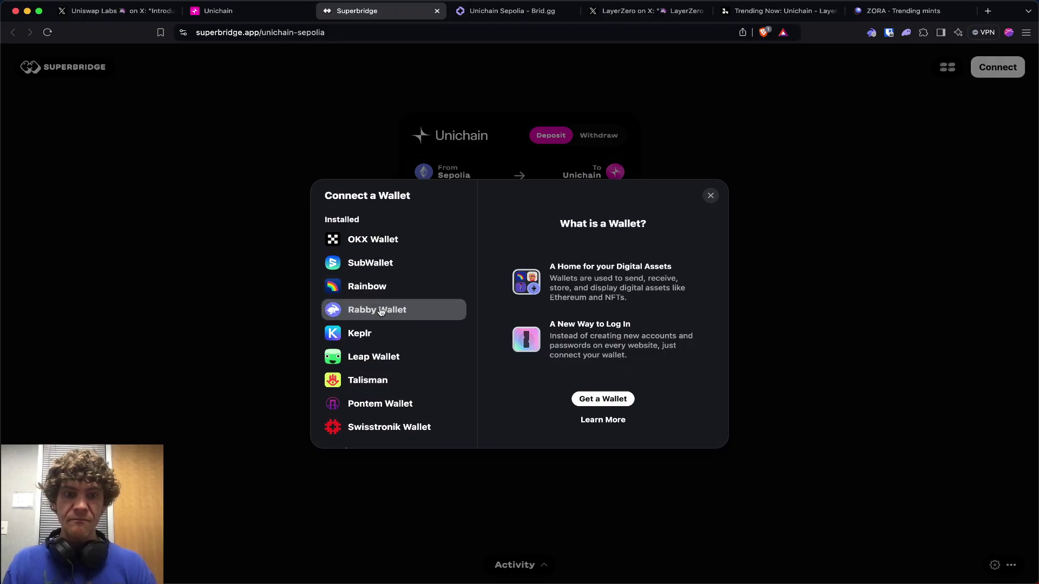
pyautogui.click(382, 309)
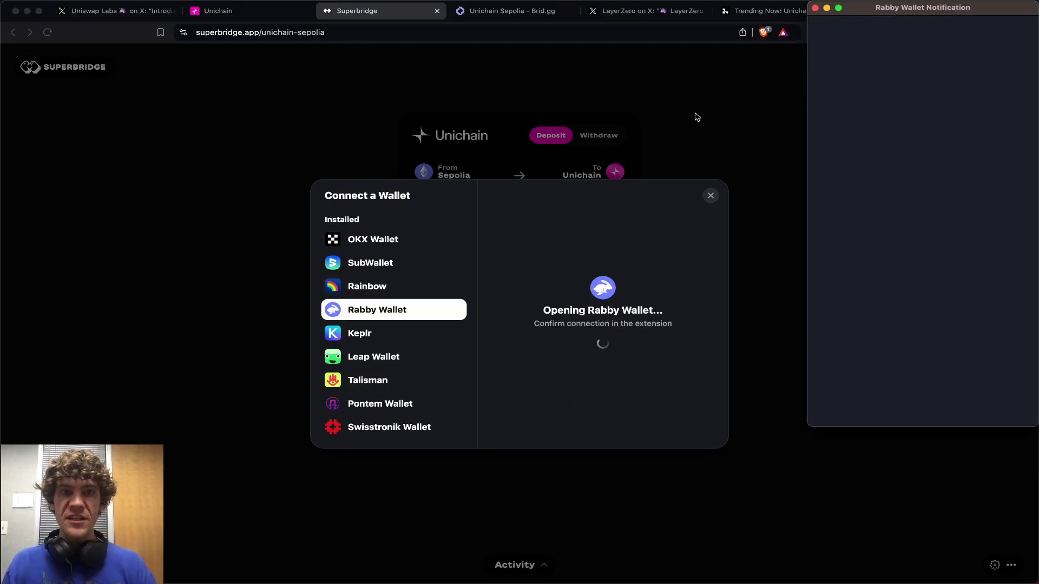
pyautogui.click(911, 365)
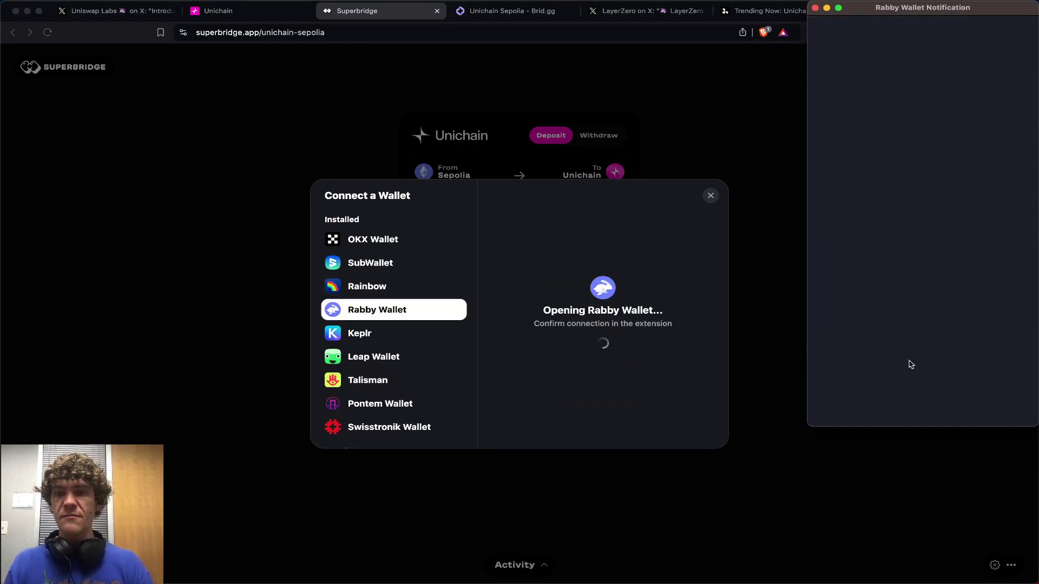
pyautogui.click(265, 11)
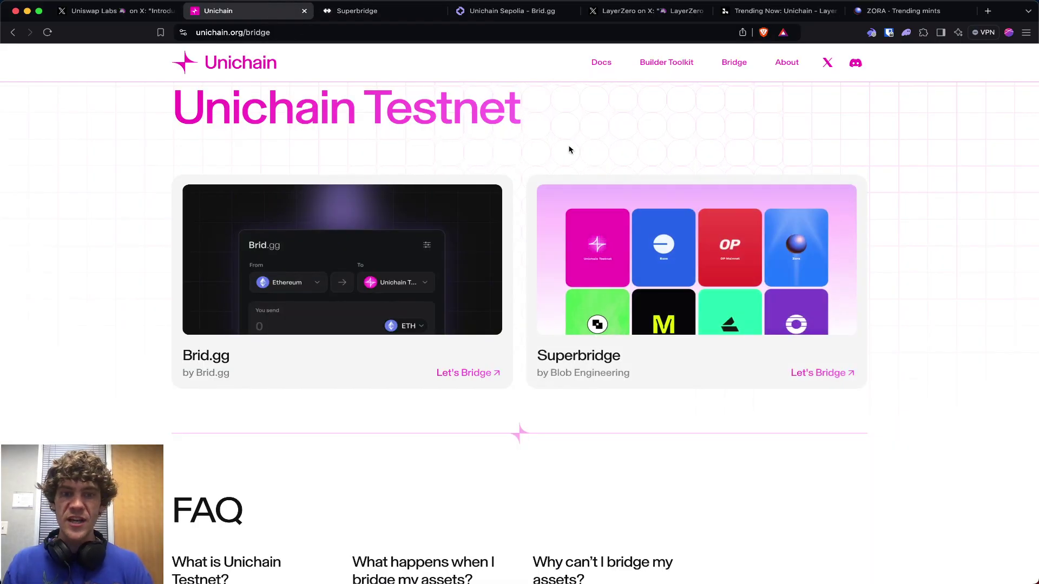
# Step: Connect Rabby Wallet to Brid.gg so it shows the account with a 0 Sepolia balance
pyautogui.click(519, 18)
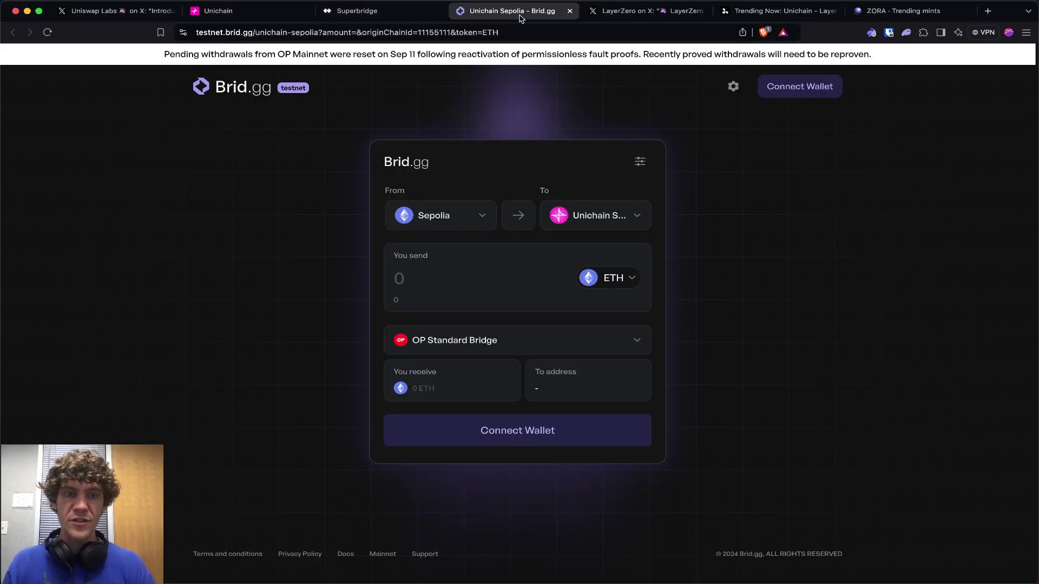
pyautogui.click(808, 89)
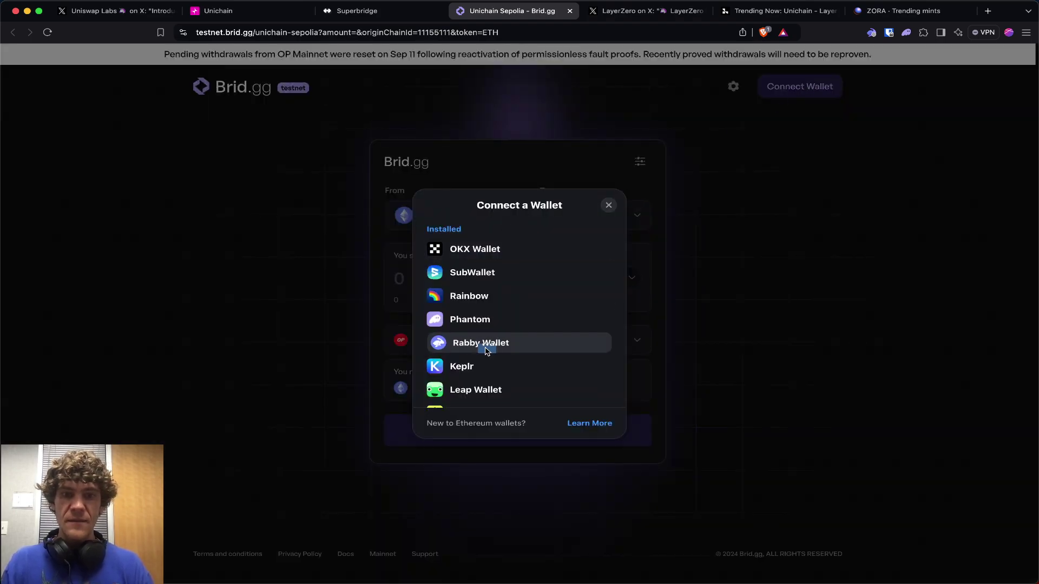
pyautogui.click(482, 346)
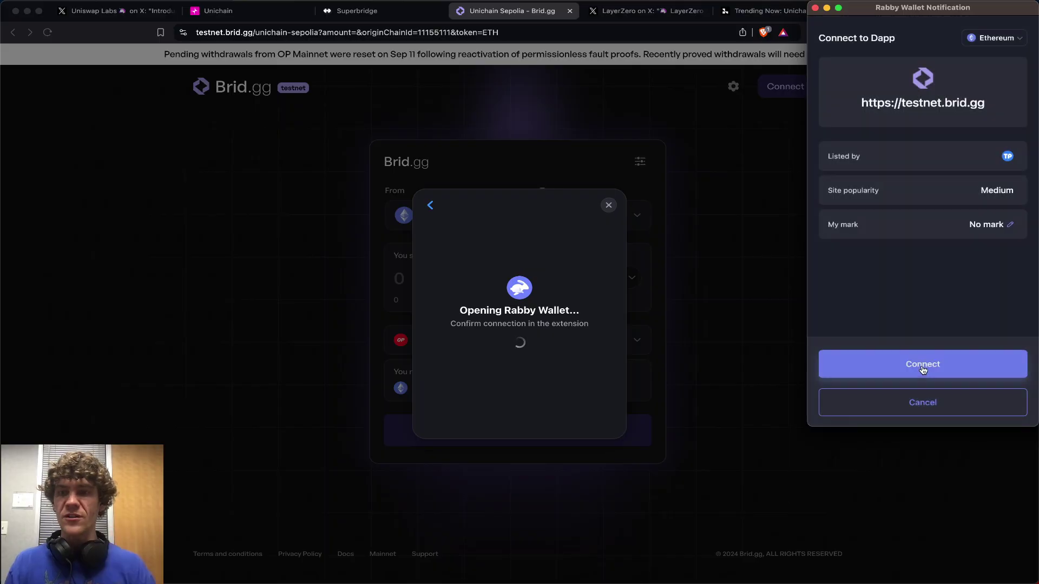
pyautogui.click(923, 370)
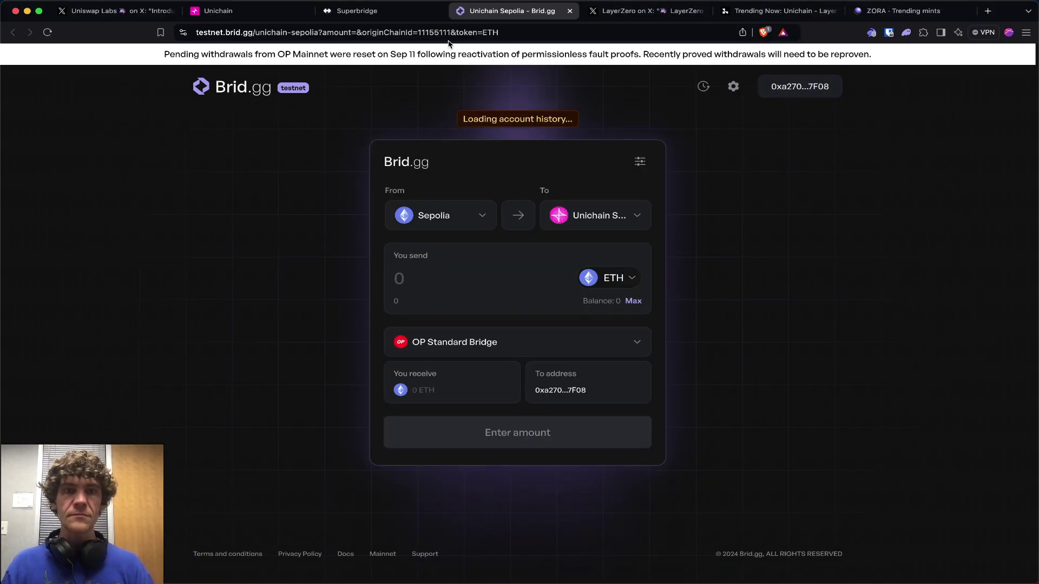
pyautogui.click(405, 11)
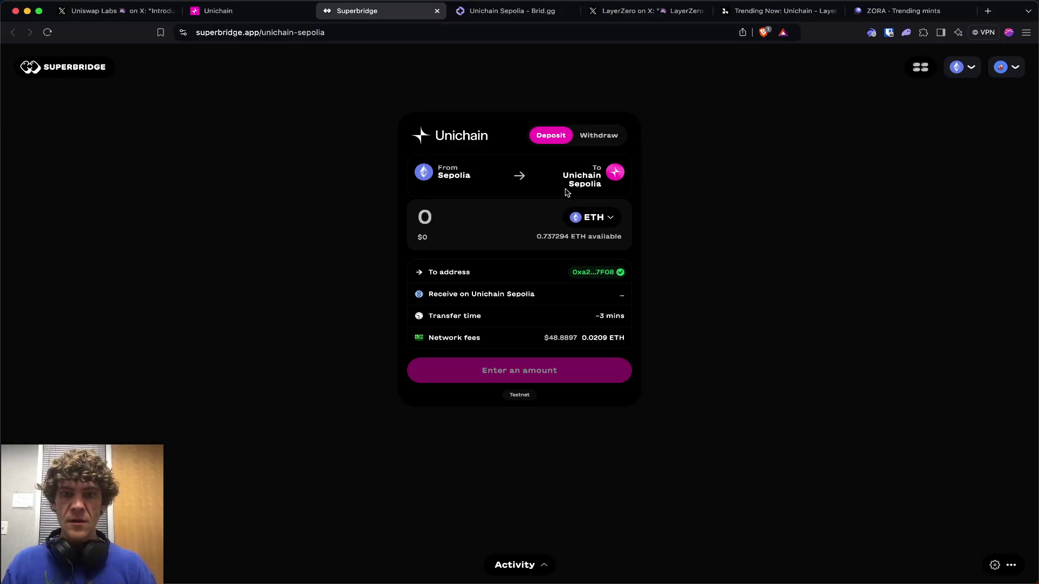
# Step: Enter 0.13 ETH as the Superbridge deposit amount and start the deposit
pyautogui.click(489, 212)
pyautogui.write('0.')
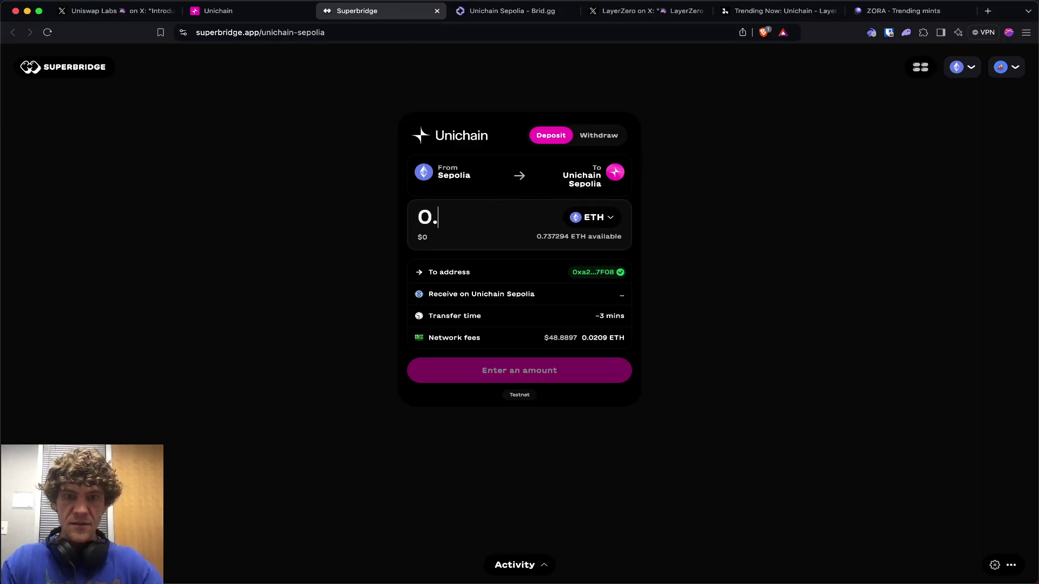
pyautogui.write('1')
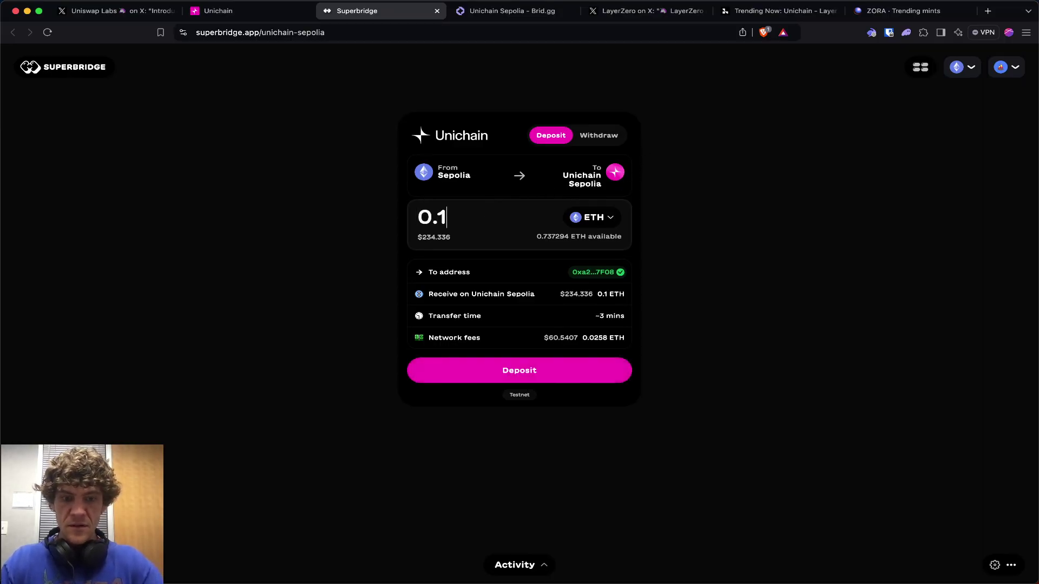
pyautogui.write('3')
pyautogui.click(570, 371)
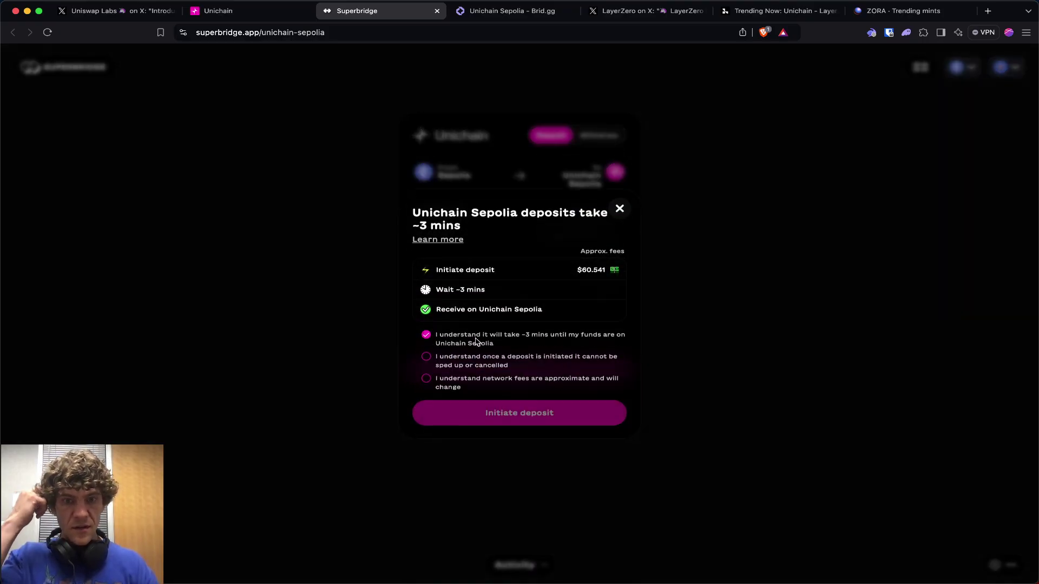
# Step: Accept the deposit conditions, initiate the 0.13 ETH deposit and sign it in Rabby
pyautogui.click(470, 389)
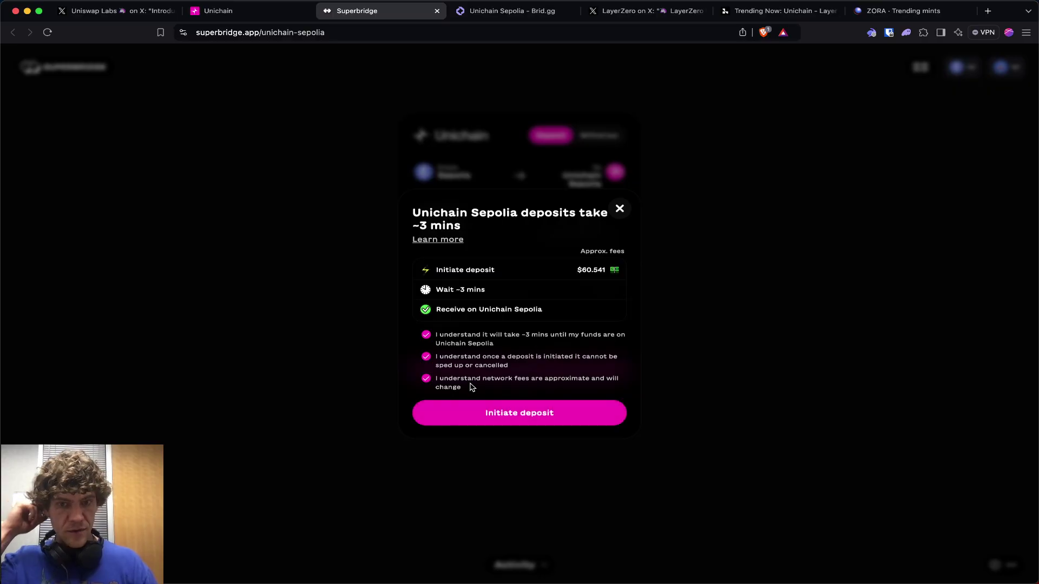
pyautogui.click(489, 411)
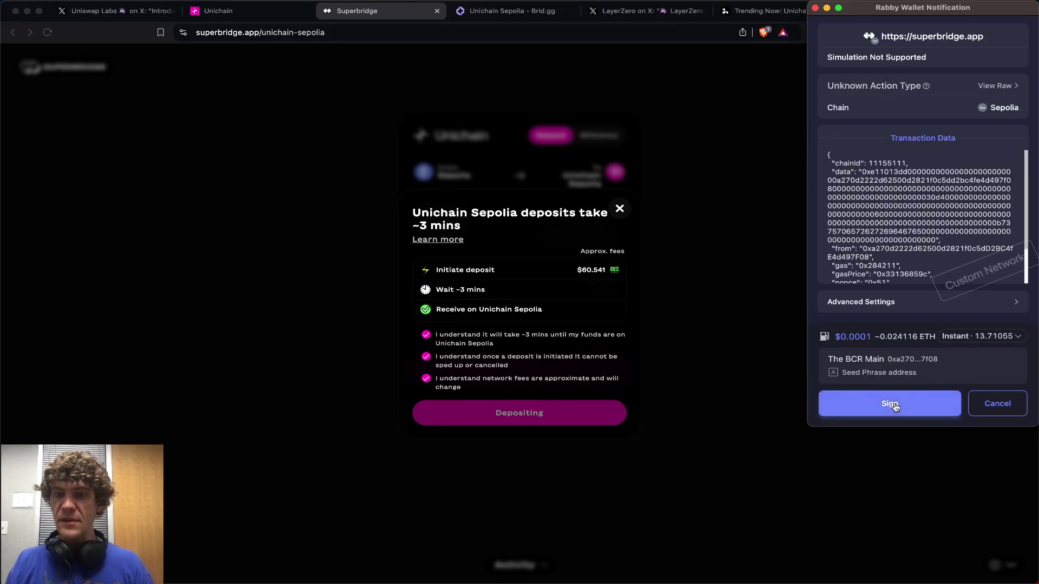
pyautogui.click(893, 405)
pyautogui.click(894, 405)
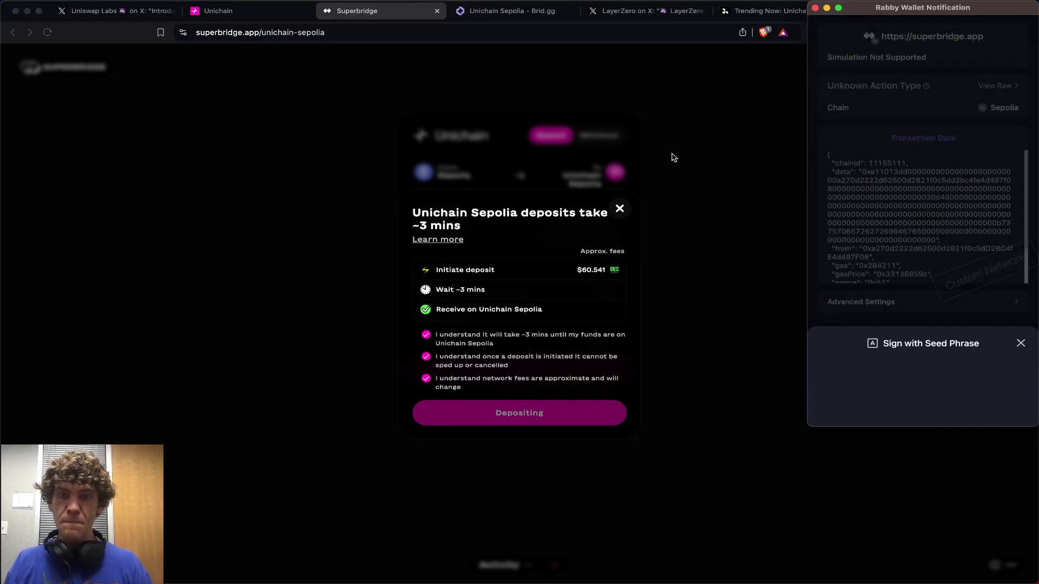
pyautogui.click(522, 11)
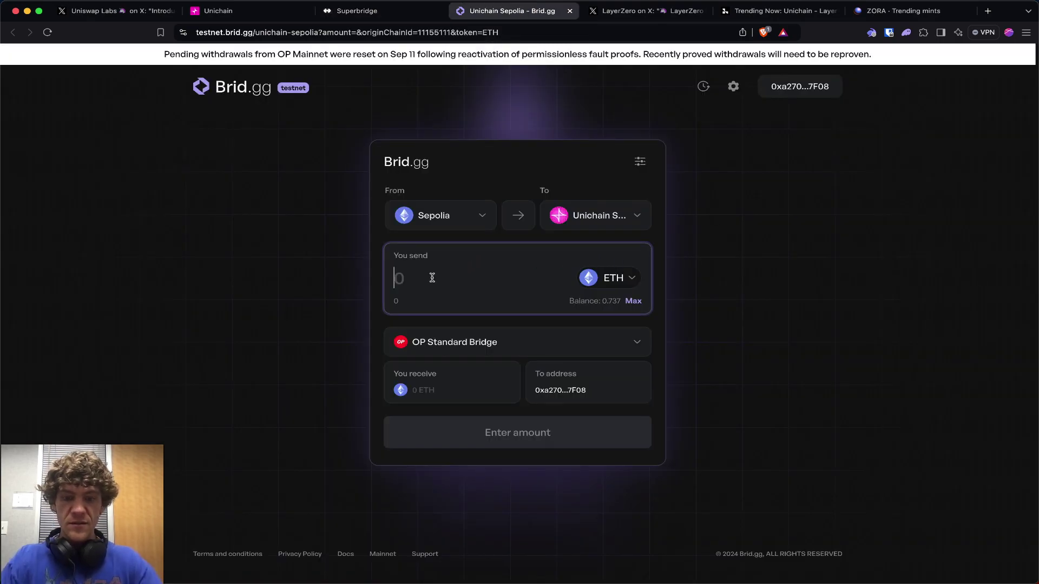
# Step: Set the Brid.gg send amount to 0.15 ETH, correcting the initial 0.25
pyautogui.write('0.')
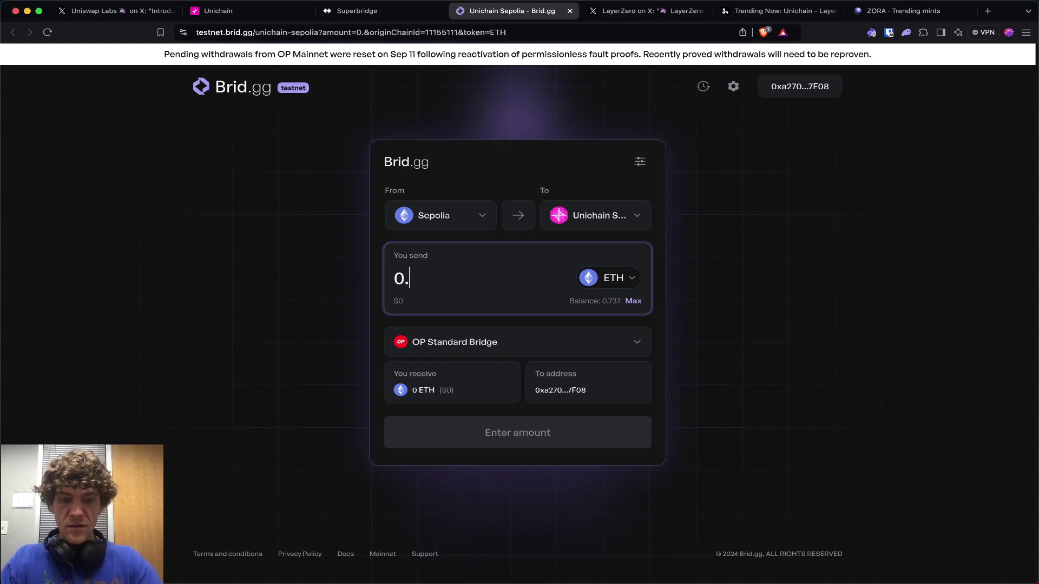
pyautogui.write('25')
pyautogui.click(716, 372)
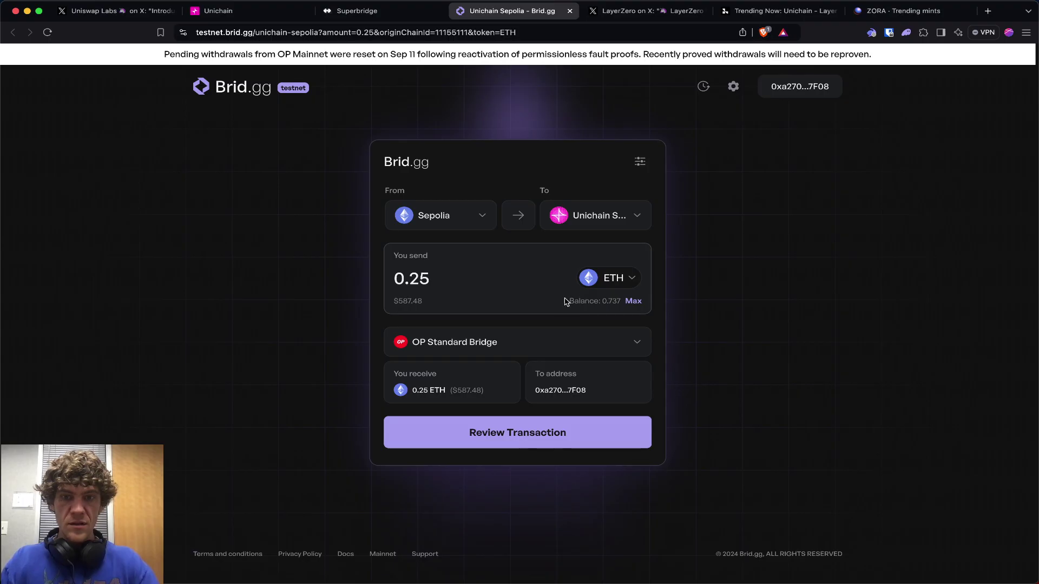
pyautogui.click(531, 290)
pyautogui.press('BackSpace')
pyautogui.press('BackSpace')
pyautogui.write('1')
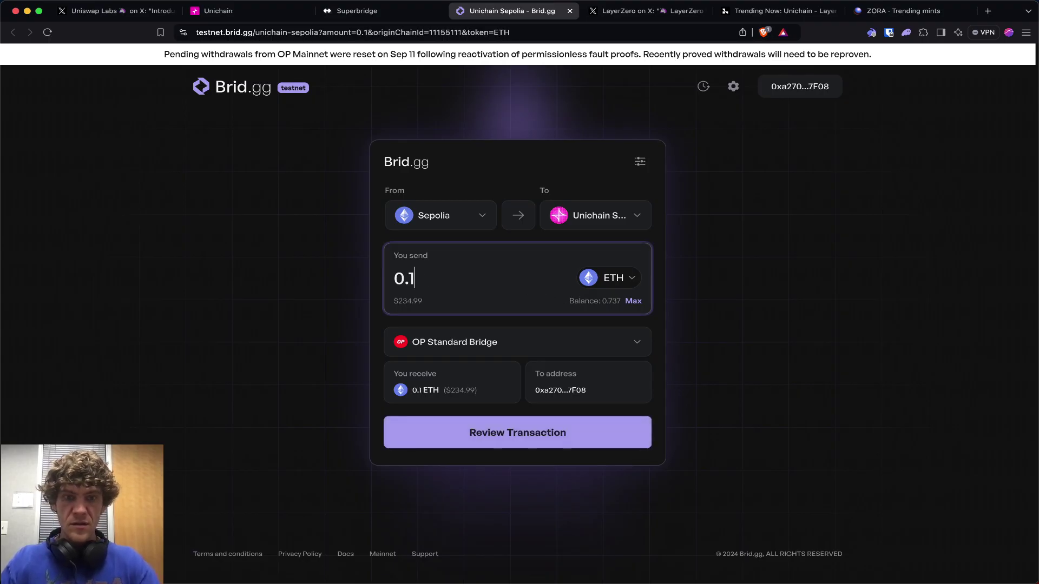
pyautogui.write('5')
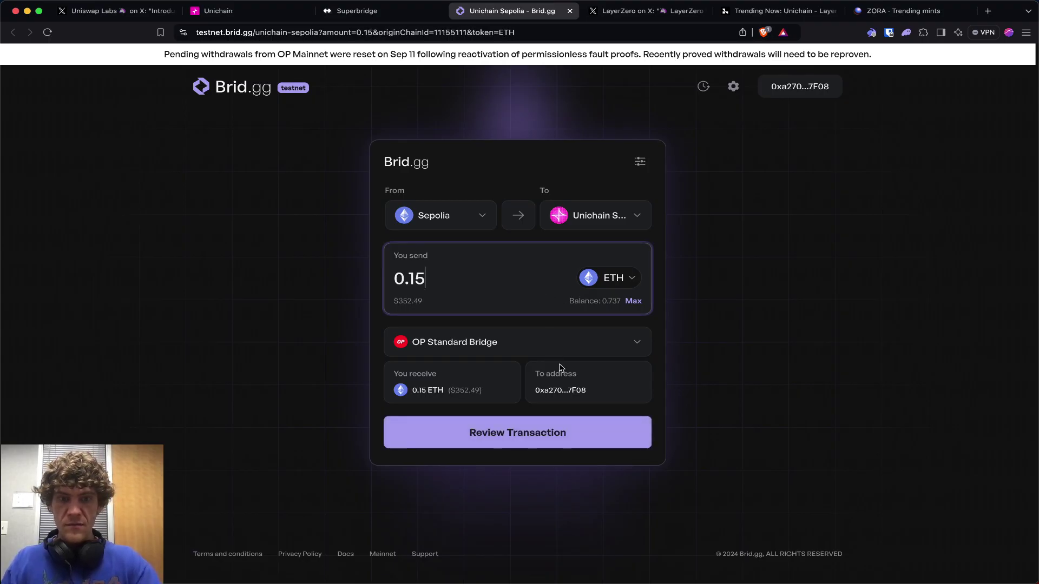
pyautogui.click(720, 378)
# Step: Review the 0.15 ETH transfer, accept the beta terms, confirm and sign it in Rabby
pyautogui.click(604, 436)
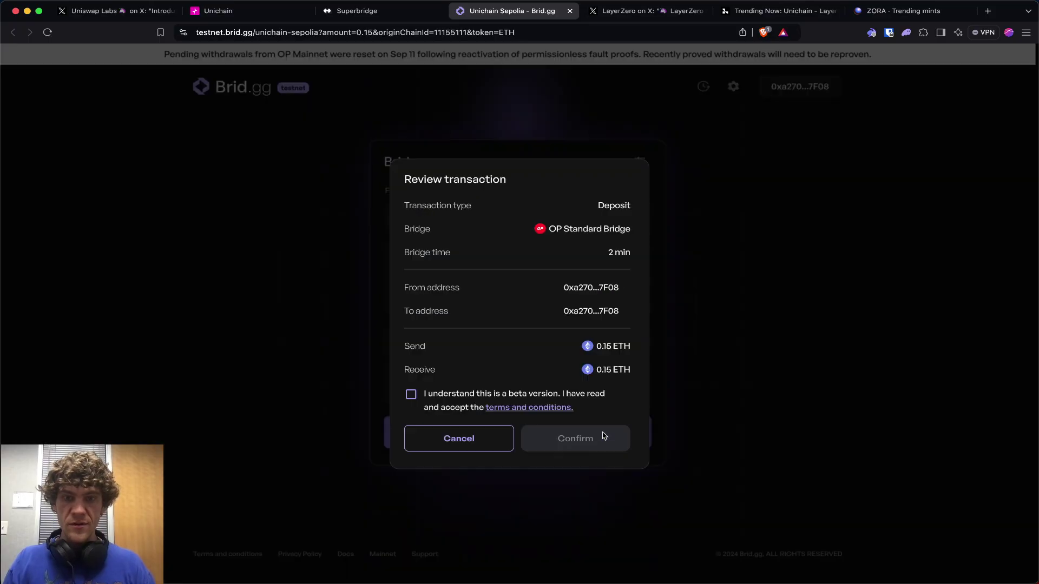
pyautogui.click(442, 407)
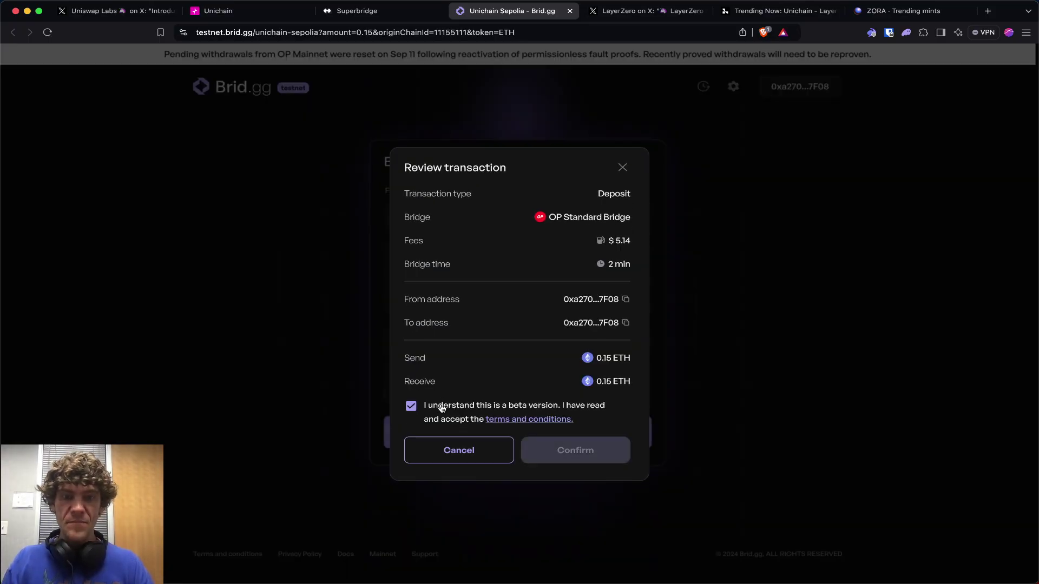
pyautogui.click(558, 449)
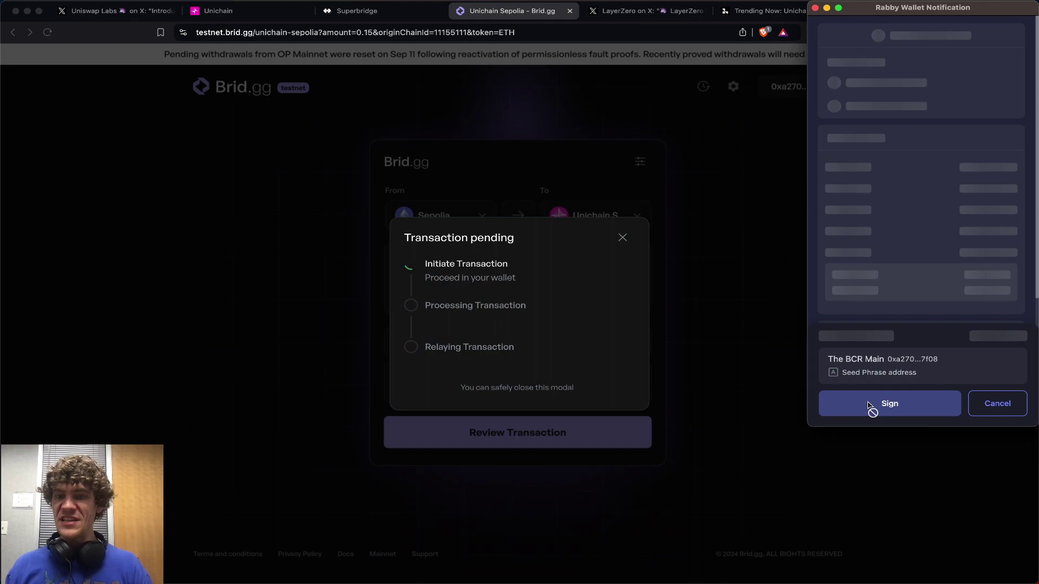
pyautogui.click(882, 407)
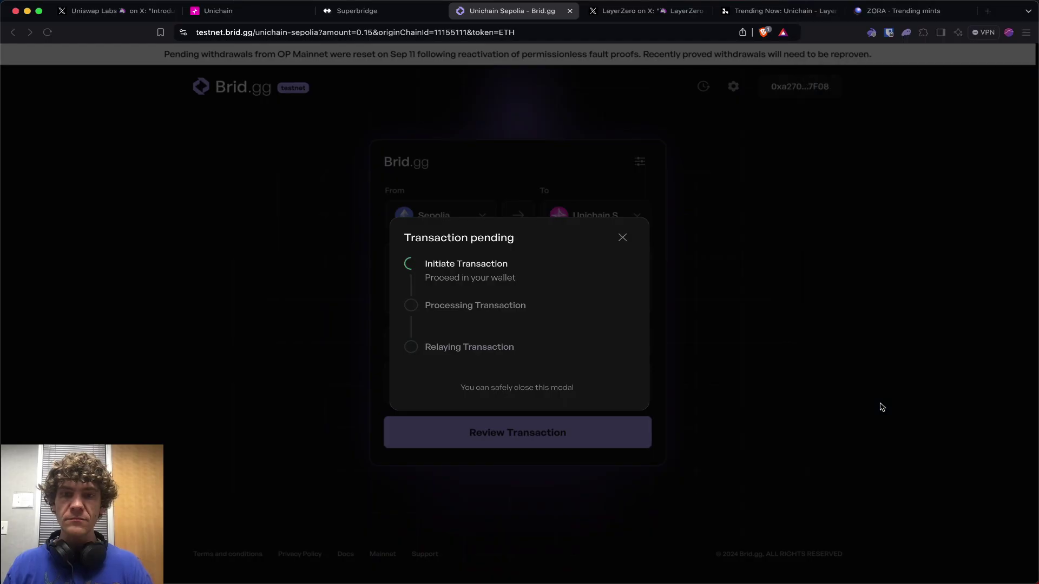
pyautogui.hotkey('ctrl', 'shift', 'Tab')
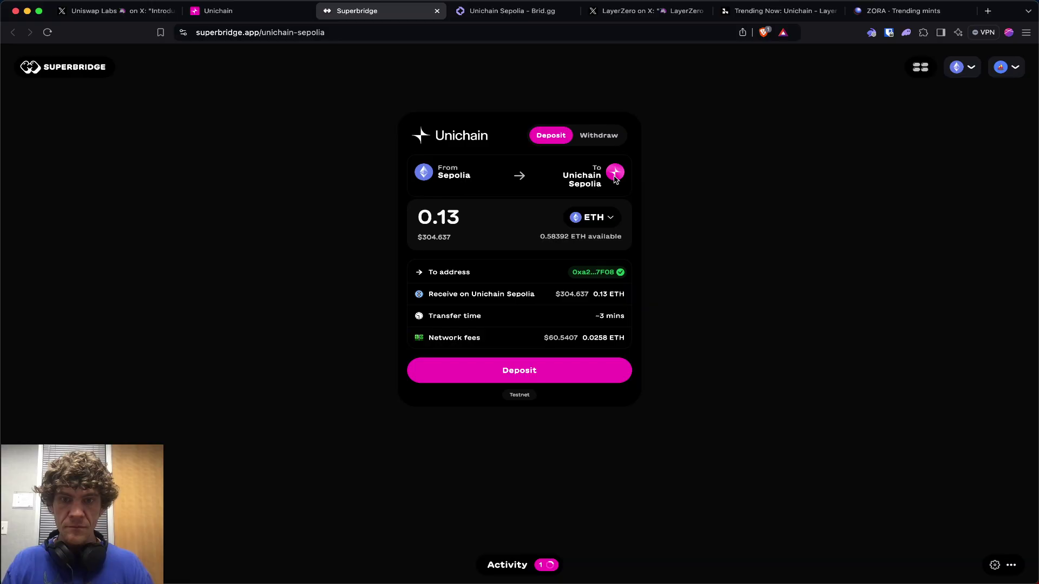
# Step: Check the pending 0.13 ETH deposit in Superbridge Activity and browse the testnet chain grid
pyautogui.click(548, 566)
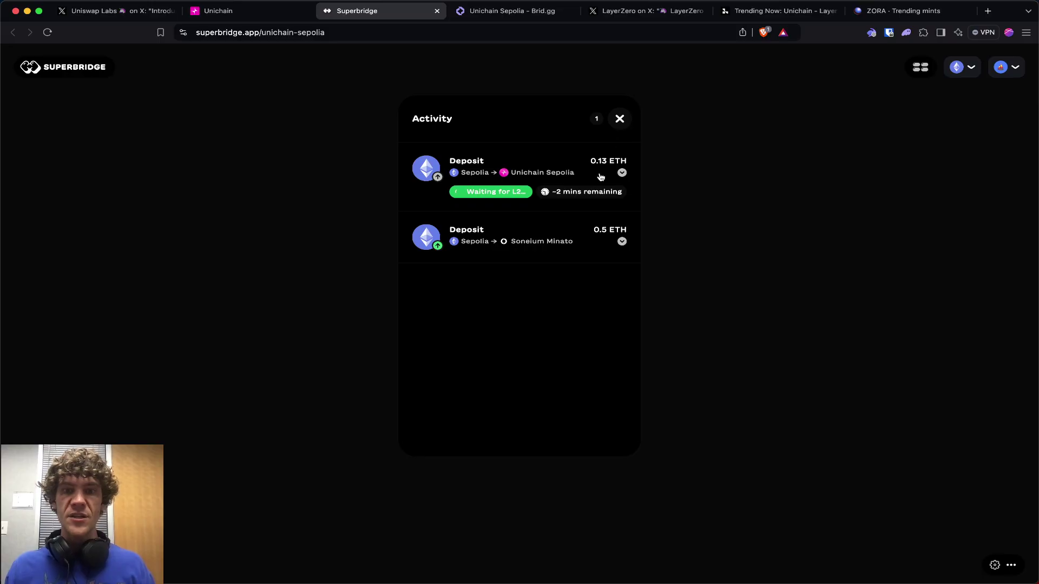
pyautogui.press('Escape')
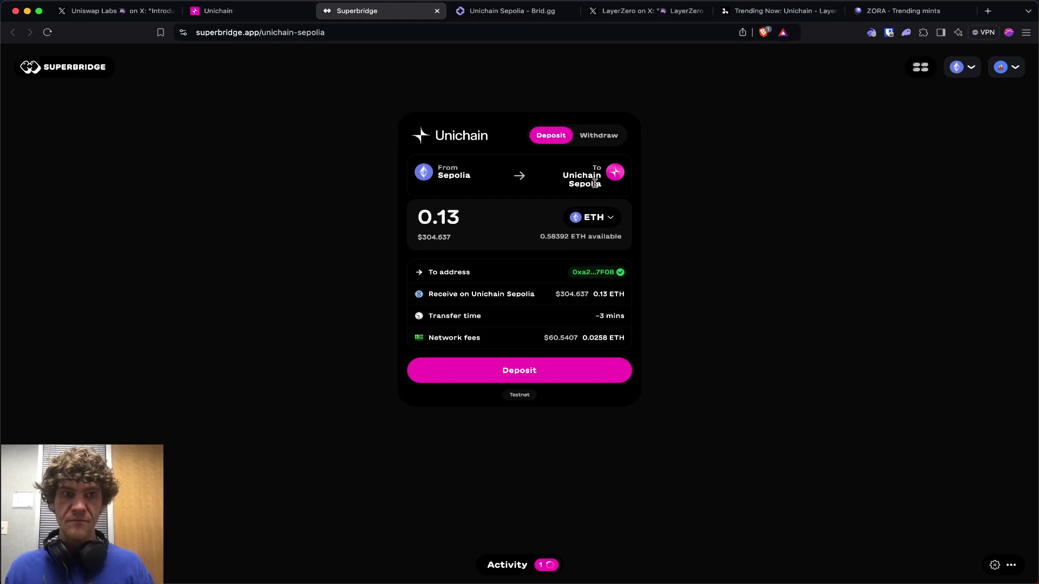
pyautogui.click(920, 67)
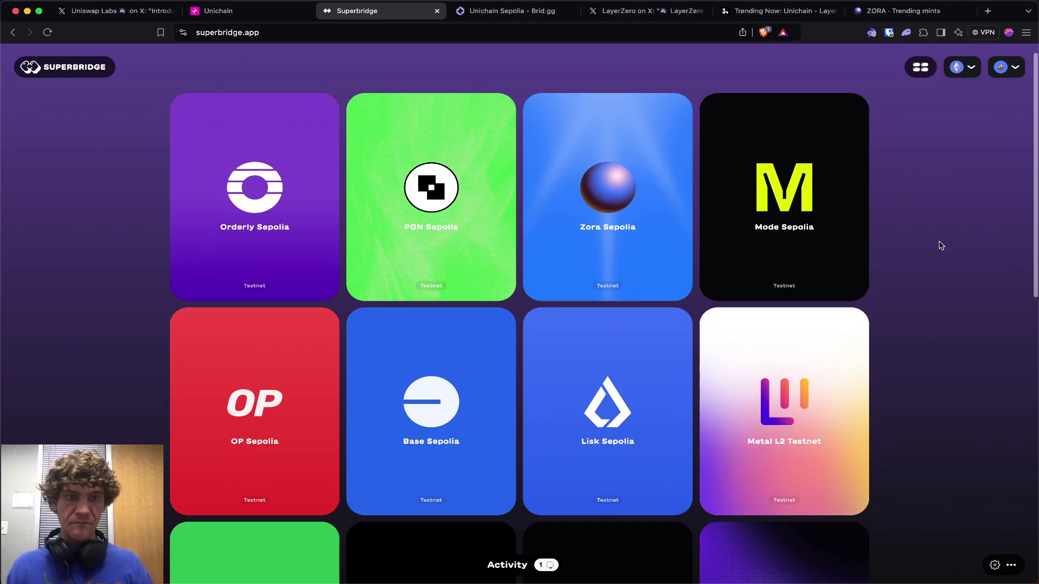
pyautogui.scroll(-3, 941, 245)
pyautogui.scroll(-5, 941, 245)
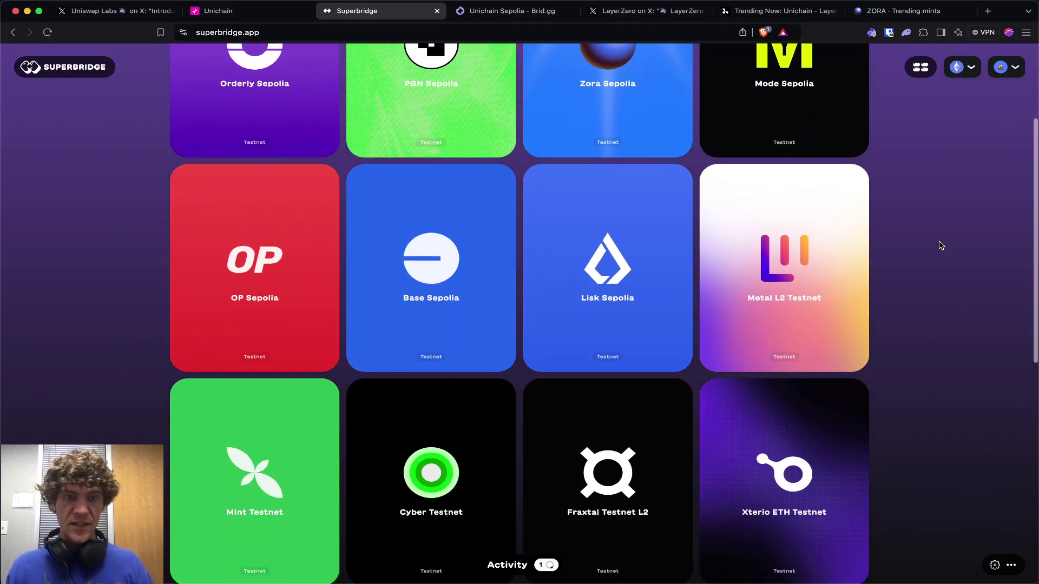
pyautogui.scroll(-5, 942, 245)
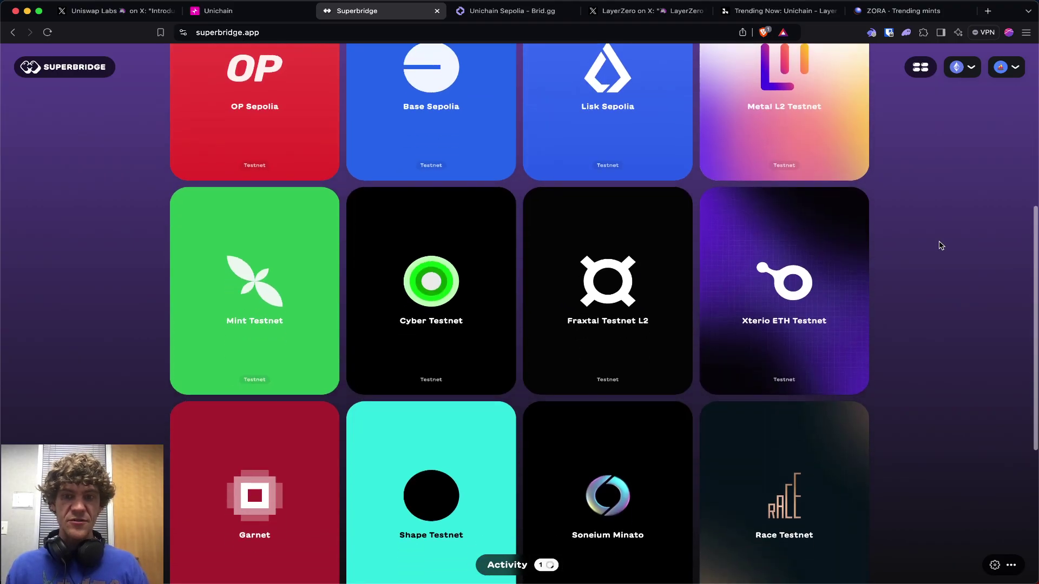
pyautogui.scroll(-3, 941, 245)
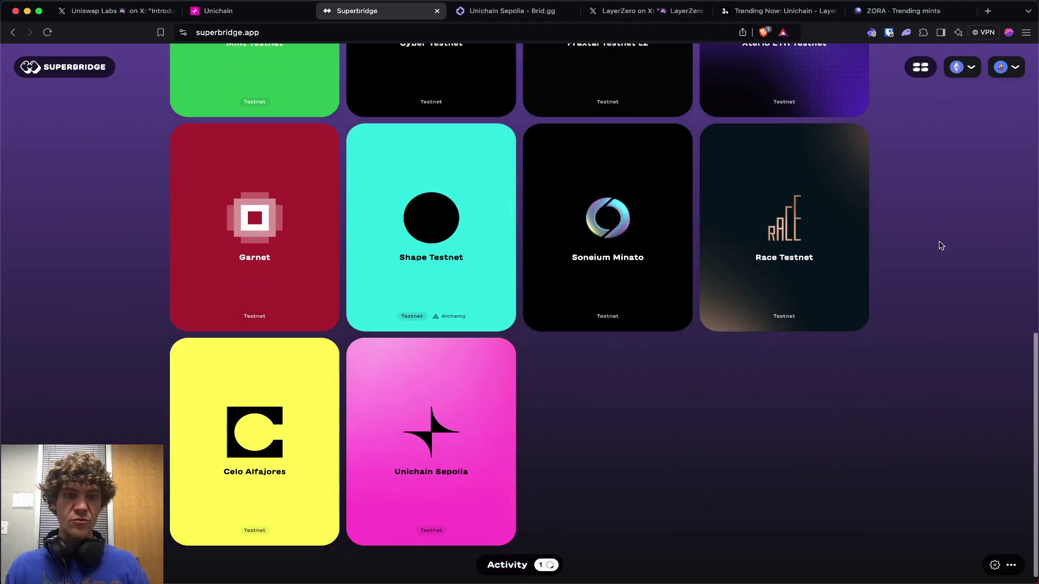
pyautogui.scroll(12, 941, 245)
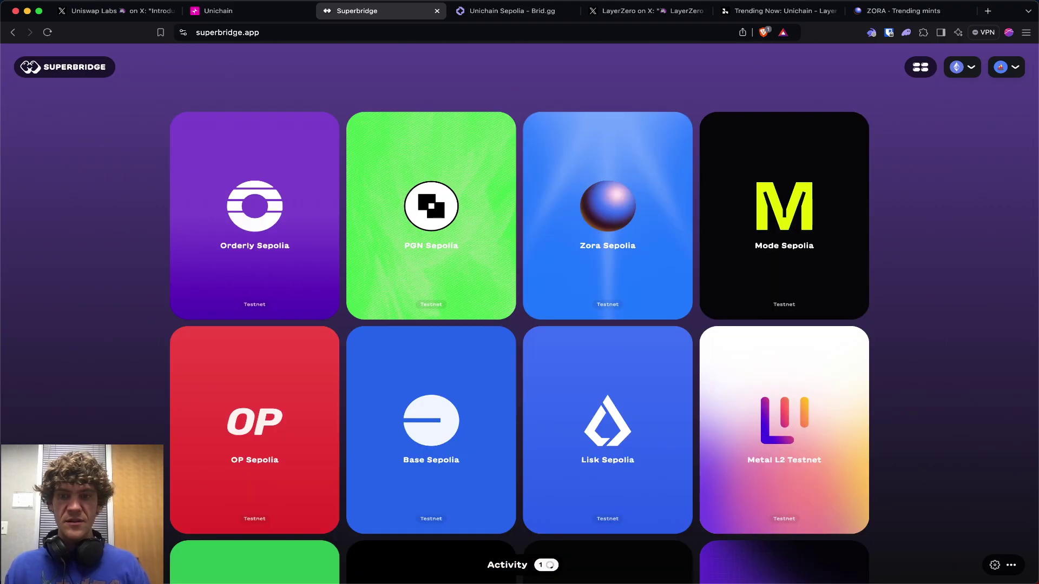
pyautogui.click(515, 13)
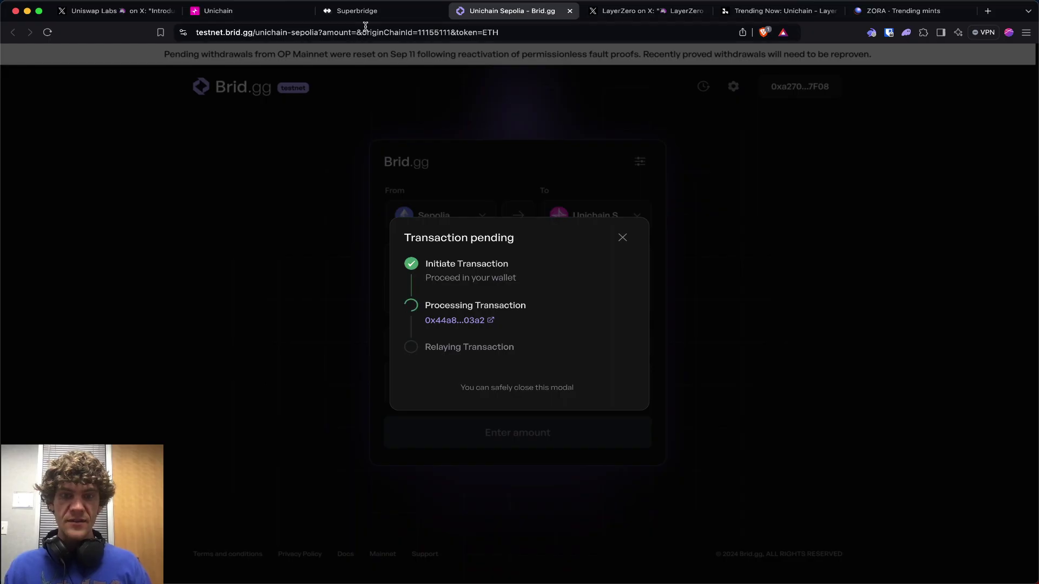
# Step: Search posts on X for 'unichain testnet'
pyautogui.click(261, 13)
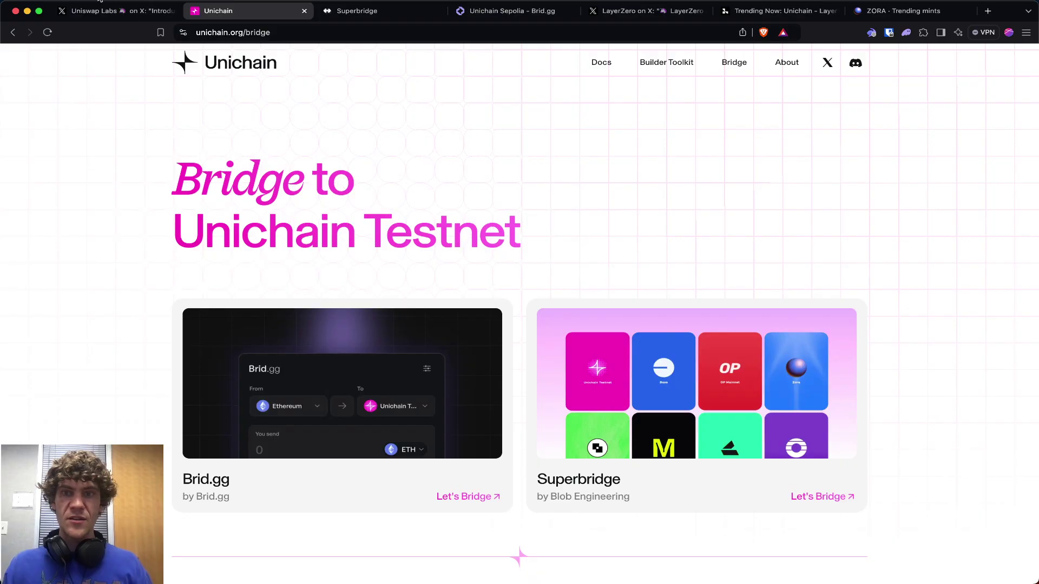
pyautogui.click(101, 2)
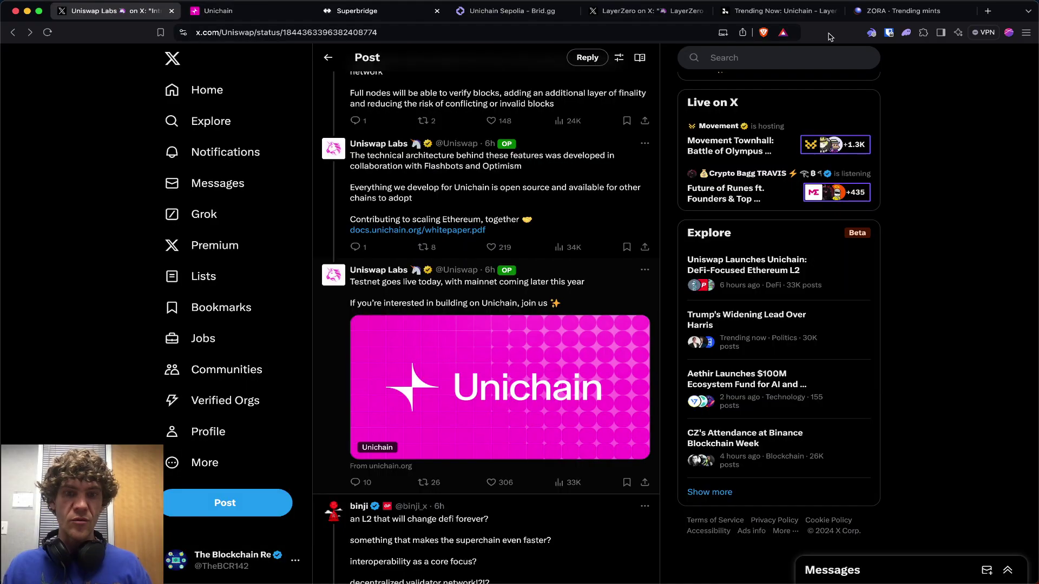
pyautogui.click(777, 60)
pyautogui.write('unichain')
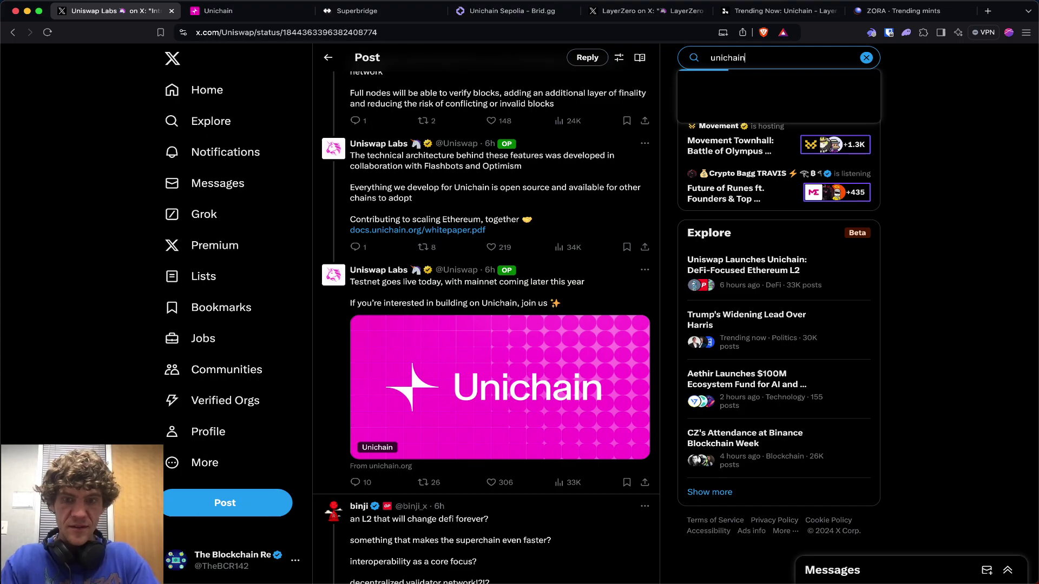
pyautogui.press('Return')
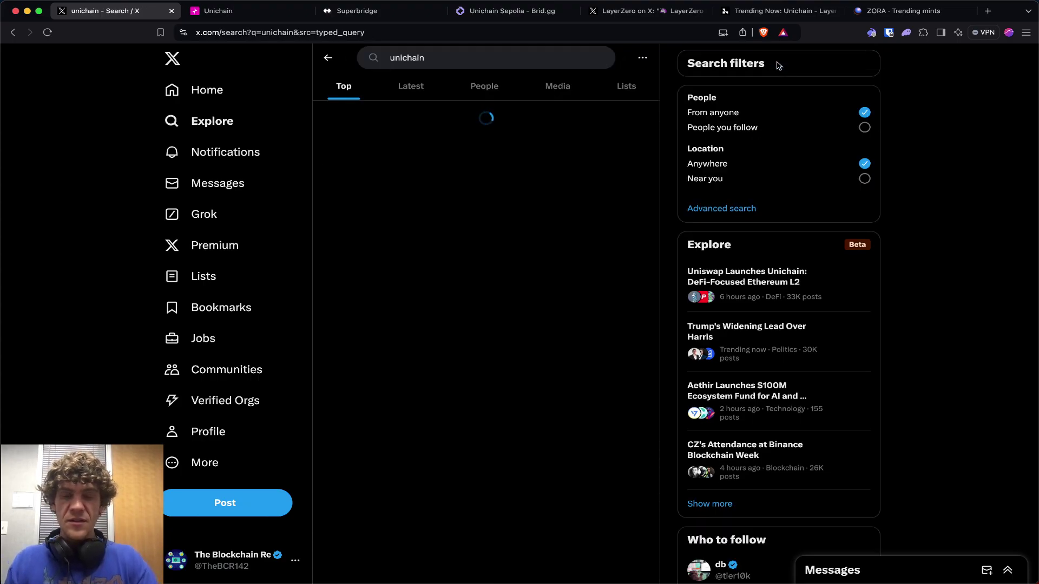
pyautogui.click(542, 54)
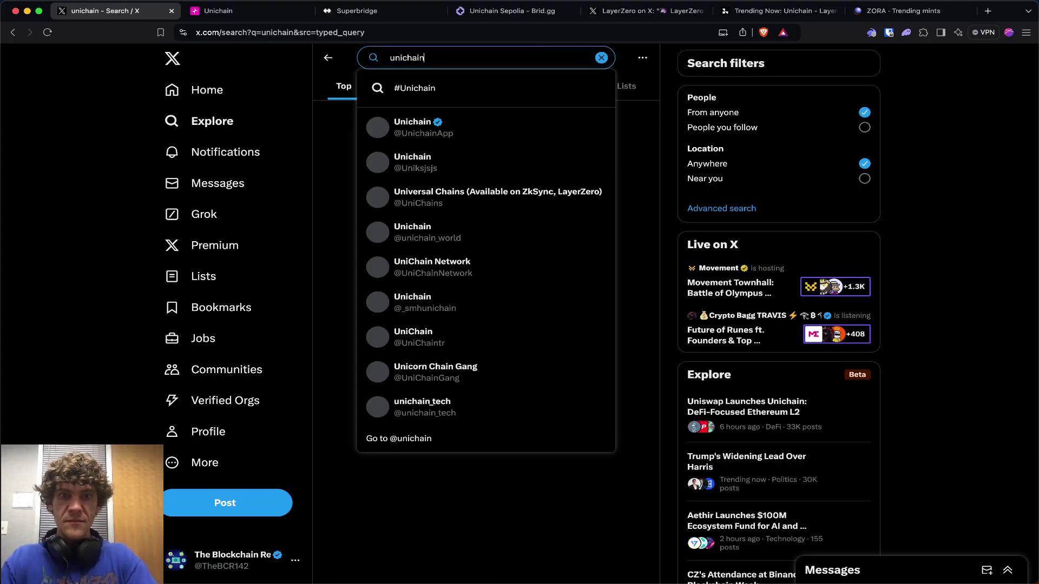
pyautogui.write('testnet')
pyautogui.press('Return')
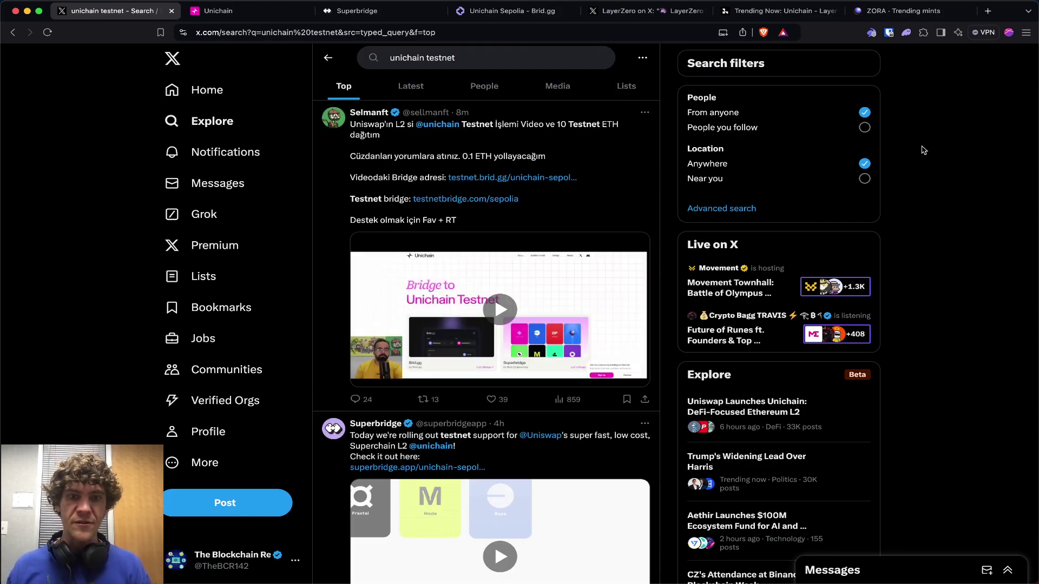
# Step: Read the post listing Unichain testnet bridge and RPC details, then return to Brid.gg
pyautogui.scroll(-5, 924, 150)
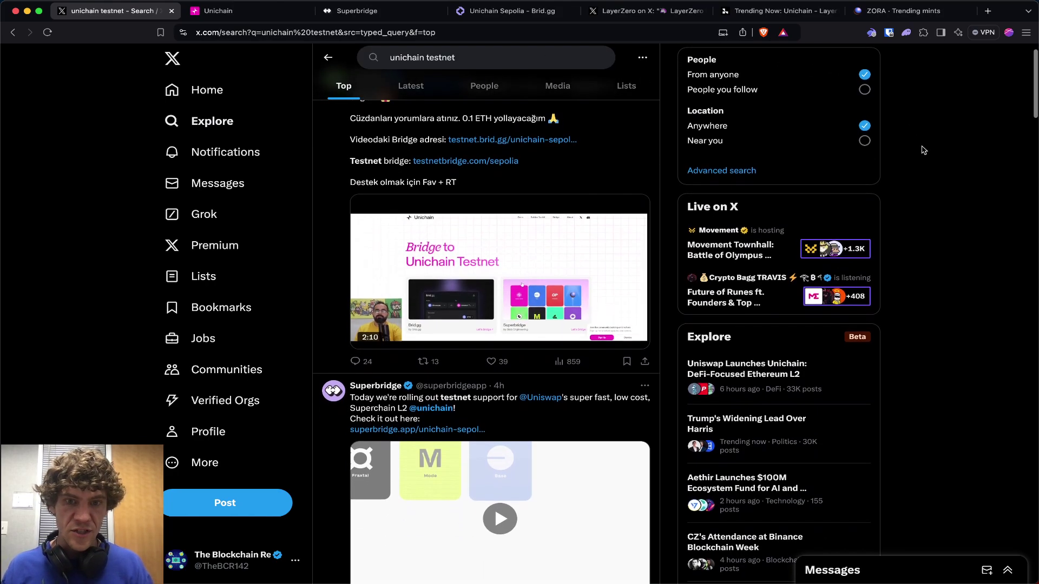
pyautogui.scroll(-10, 924, 150)
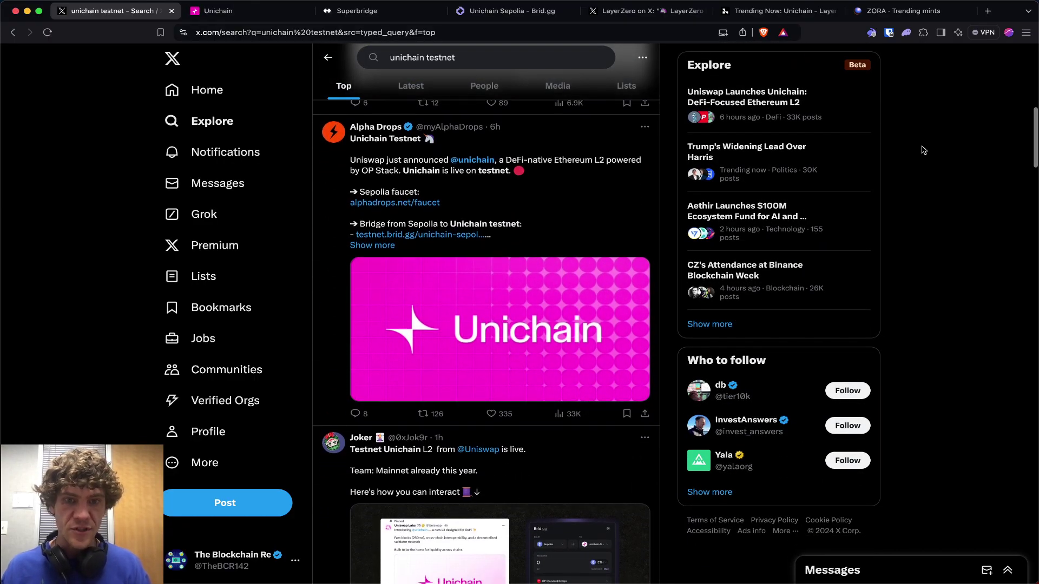
pyautogui.click(587, 181)
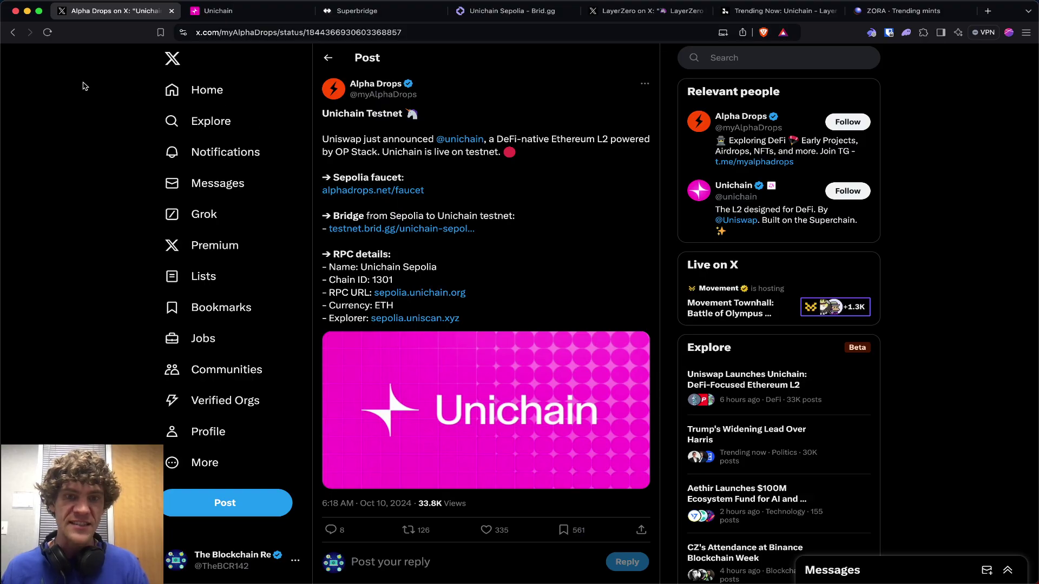
pyautogui.click(13, 32)
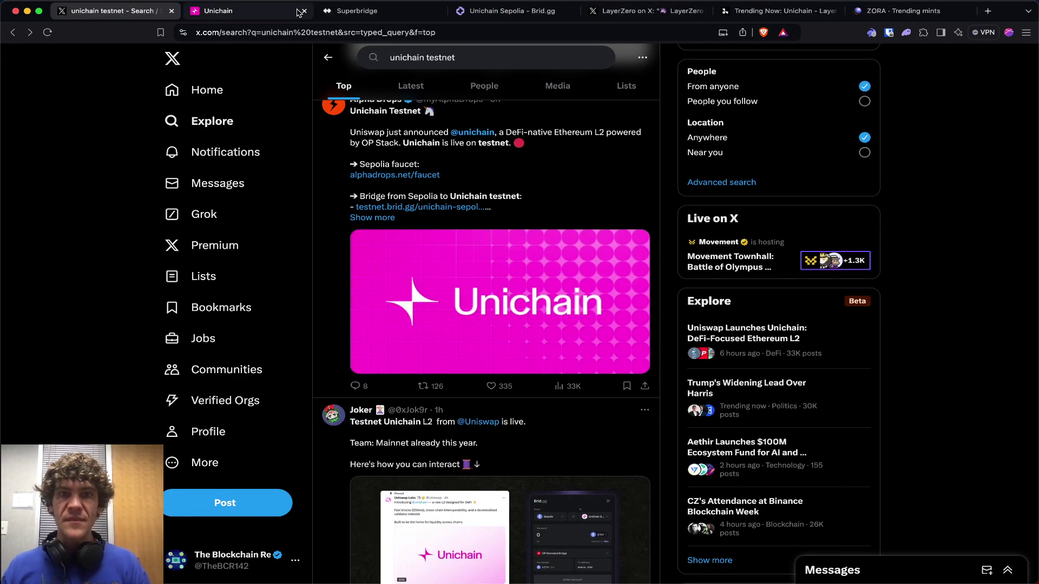
pyautogui.click(352, 14)
pyautogui.click(493, 15)
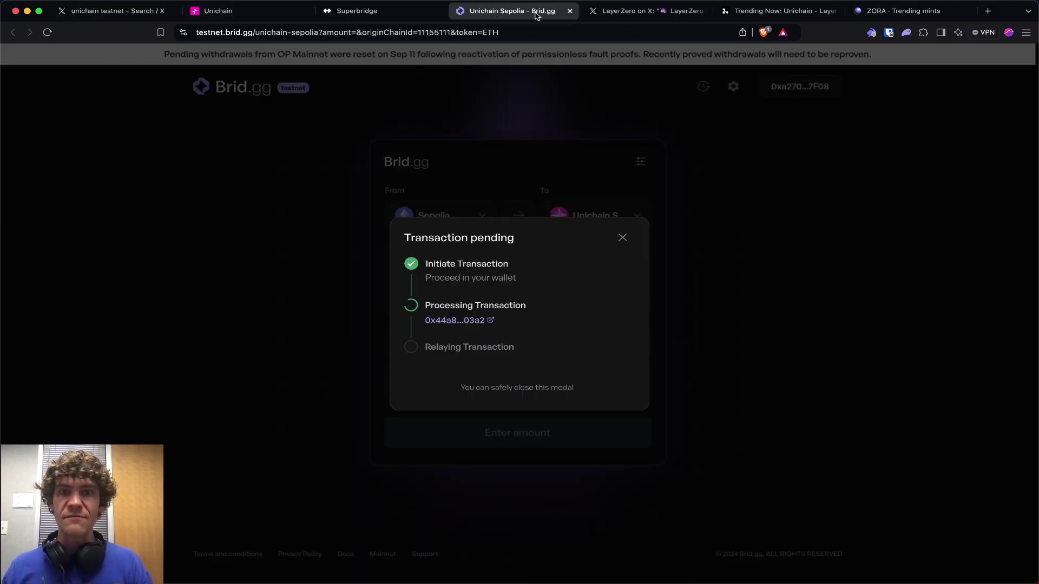
# Step: Close the Superbridge and Brid.gg tabs, leaving LayerZero's Unichain testnet post on X
pyautogui.click(254, 18)
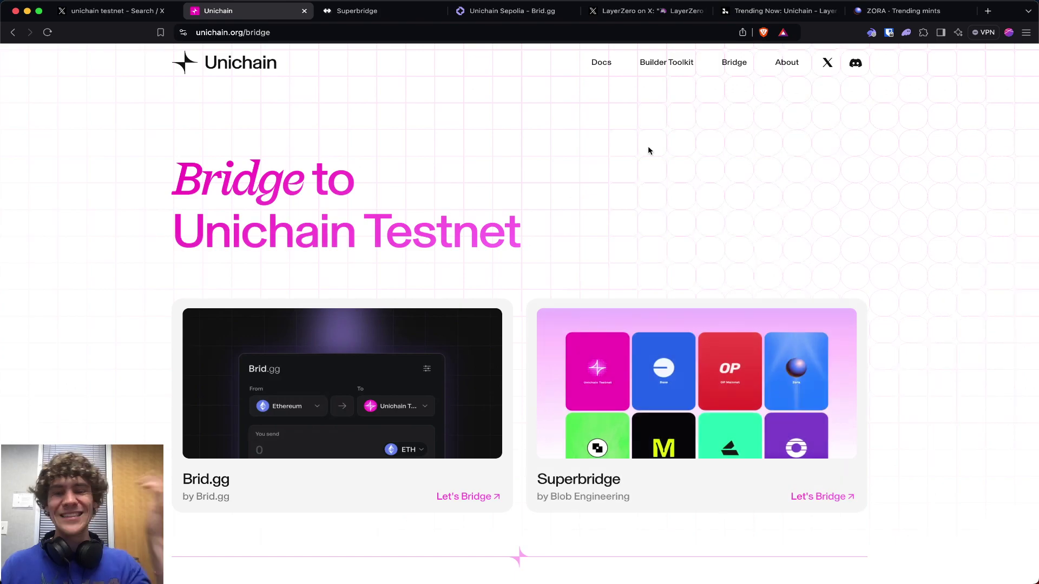
pyautogui.click(363, 12)
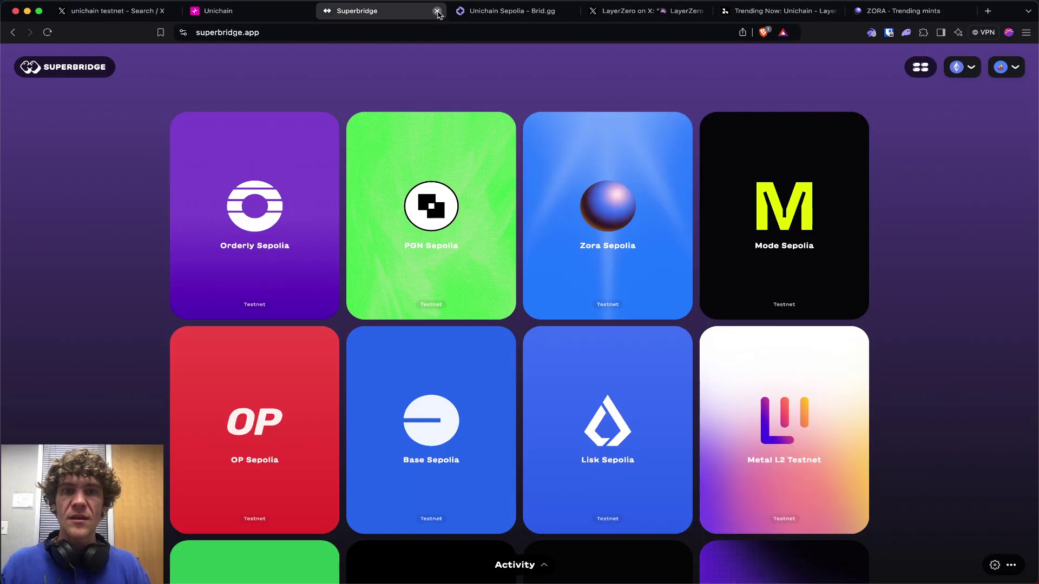
pyautogui.click(437, 12)
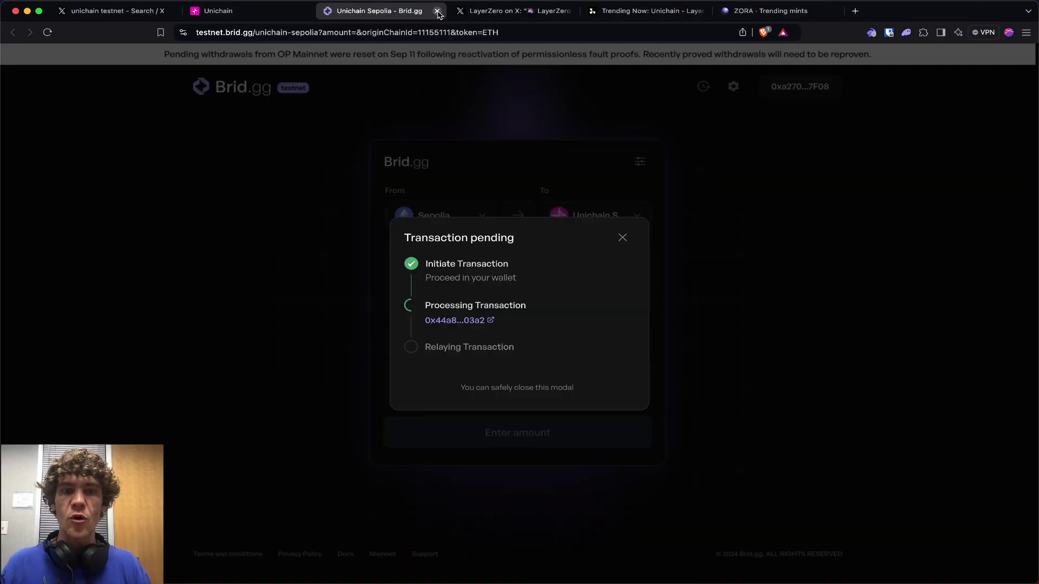
pyautogui.click(438, 11)
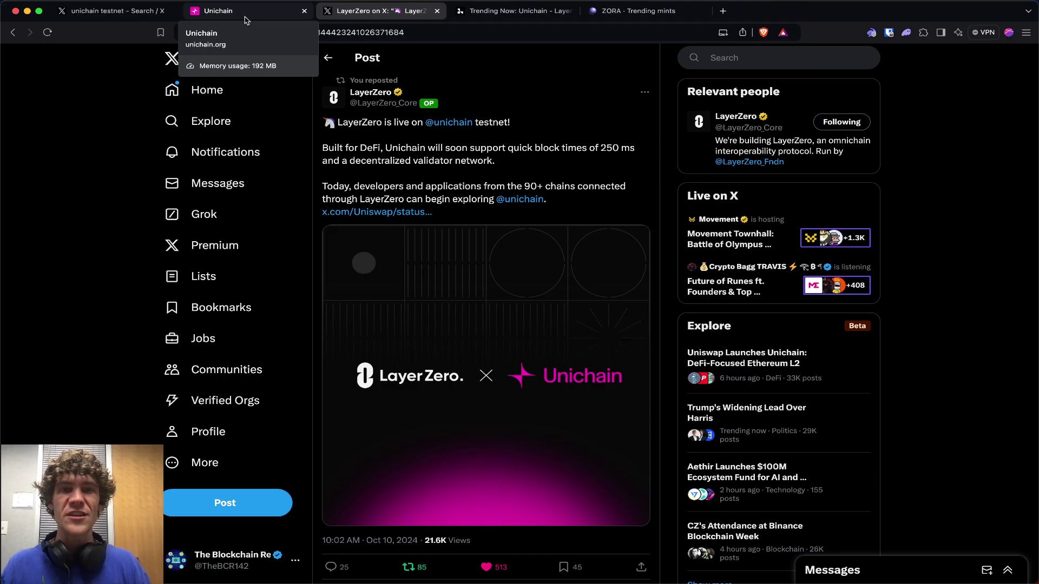